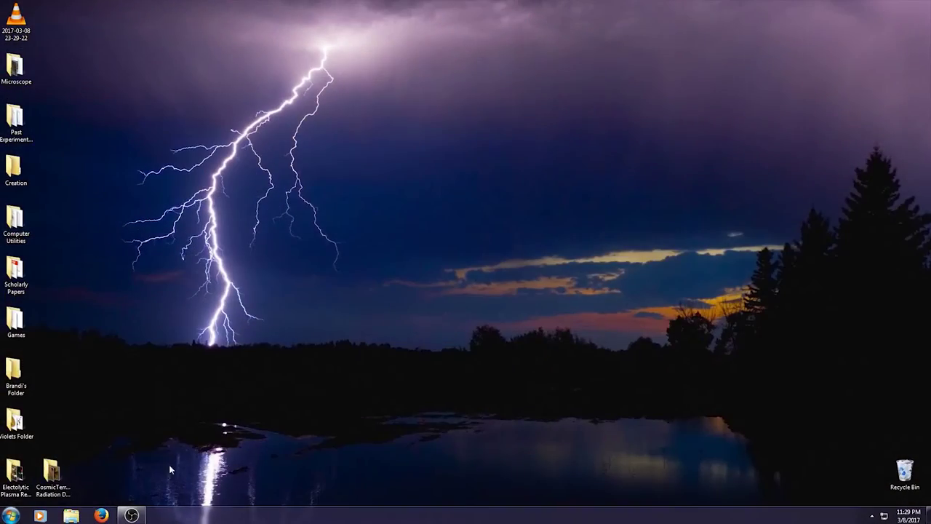
Launch CRF from the CosmicTerrestrial Radiation Detector Video folder, allow it to run, then minimize Explorer.
double_click(52, 475)
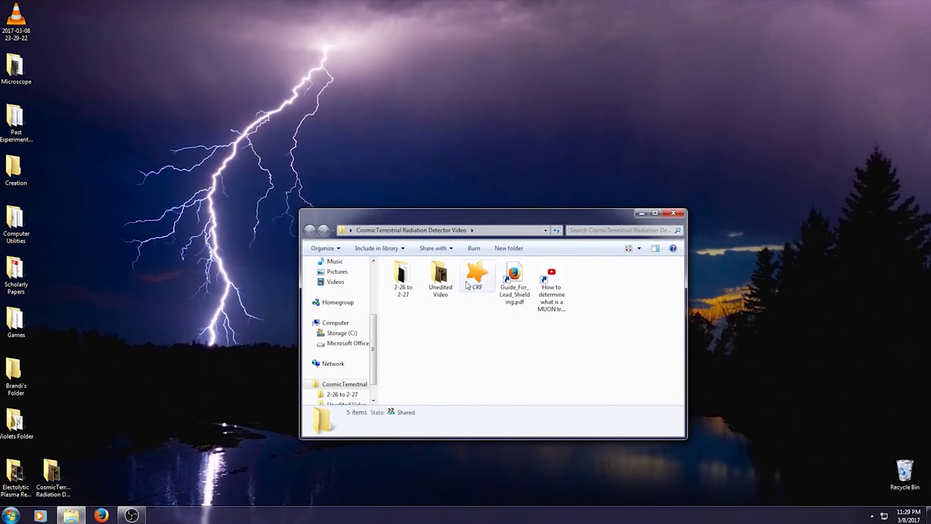
double_click(467, 285)
key(Return)
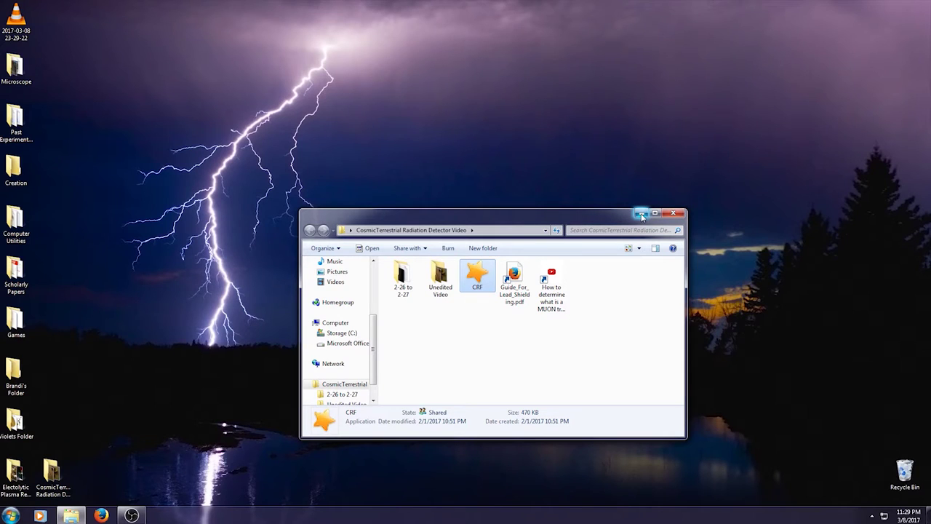
click(640, 213)
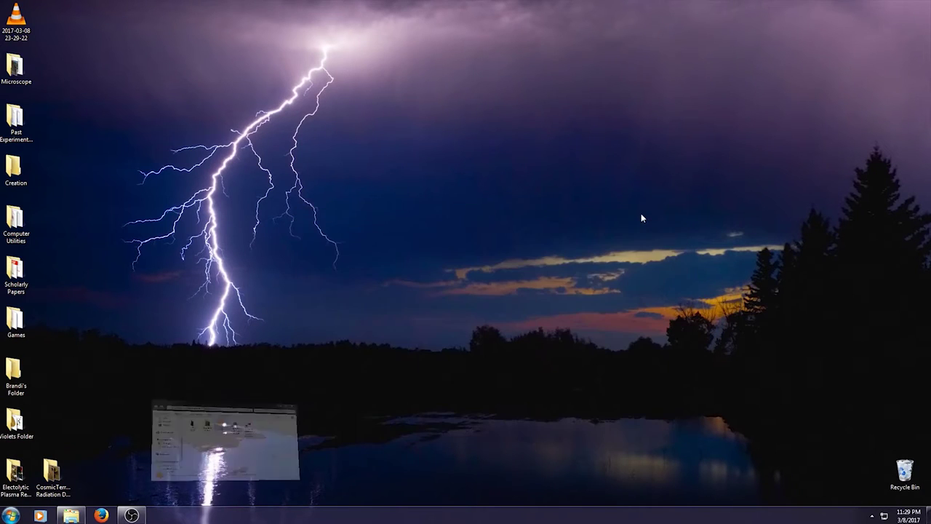
Open Cosmic Ray Finder from the notification area and move its window toward the screen centre.
click(871, 517)
click(855, 469)
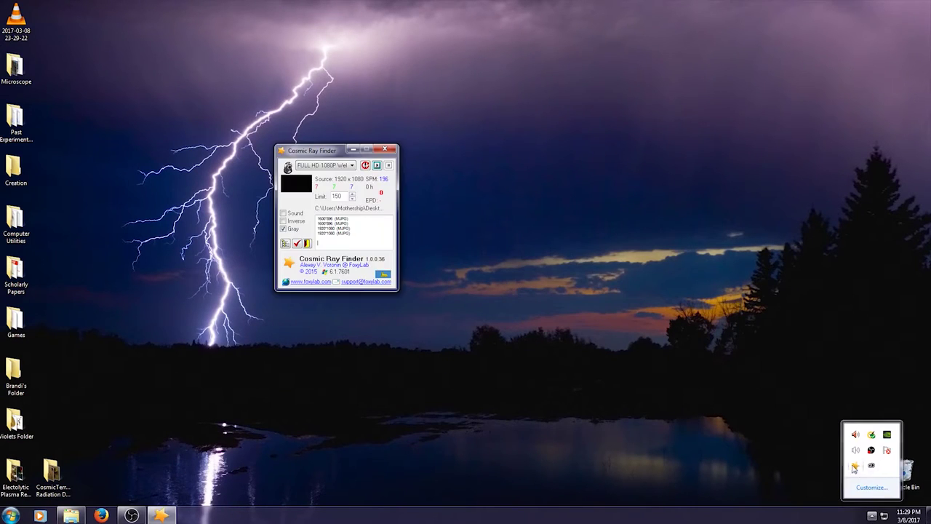
drag(334, 151, 437, 164)
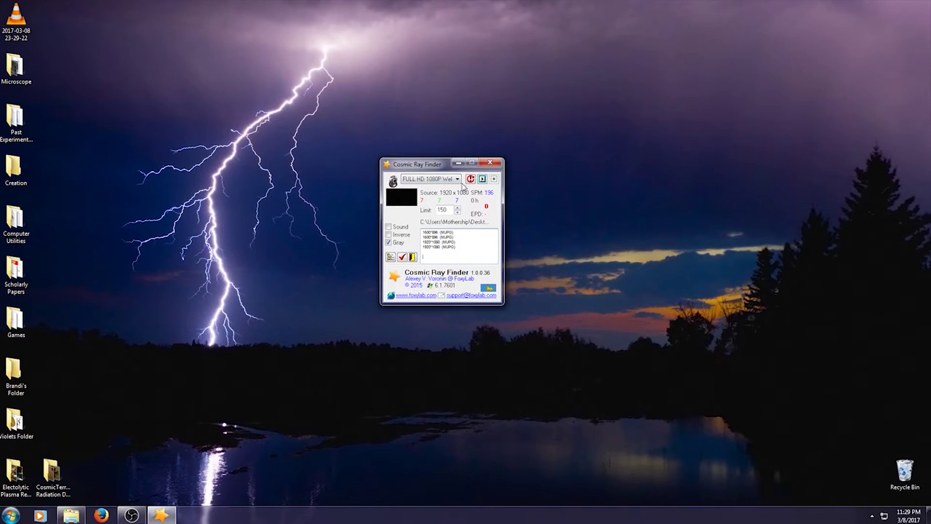
Keep FULL HD 1080P as the video source and bring up the save-directory chooser.
click(456, 179)
click(436, 187)
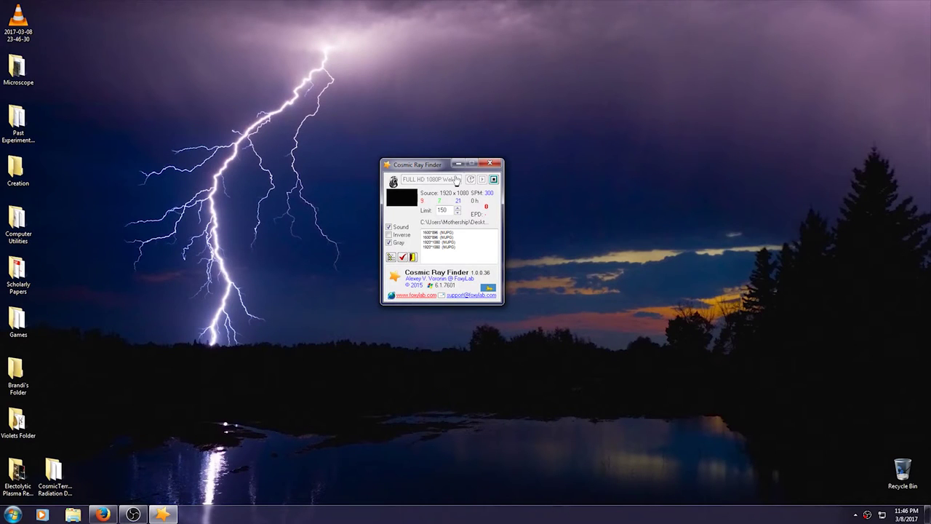
drag(436, 172, 439, 187)
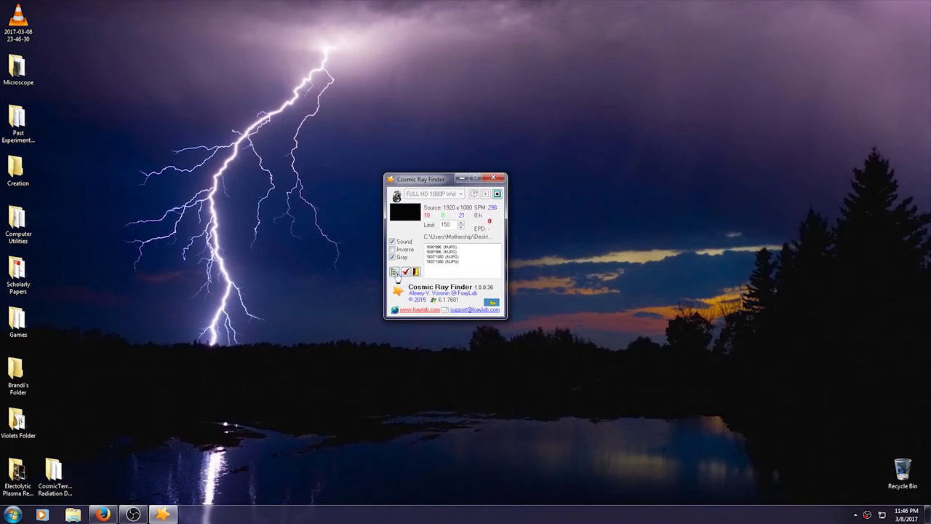
click(396, 273)
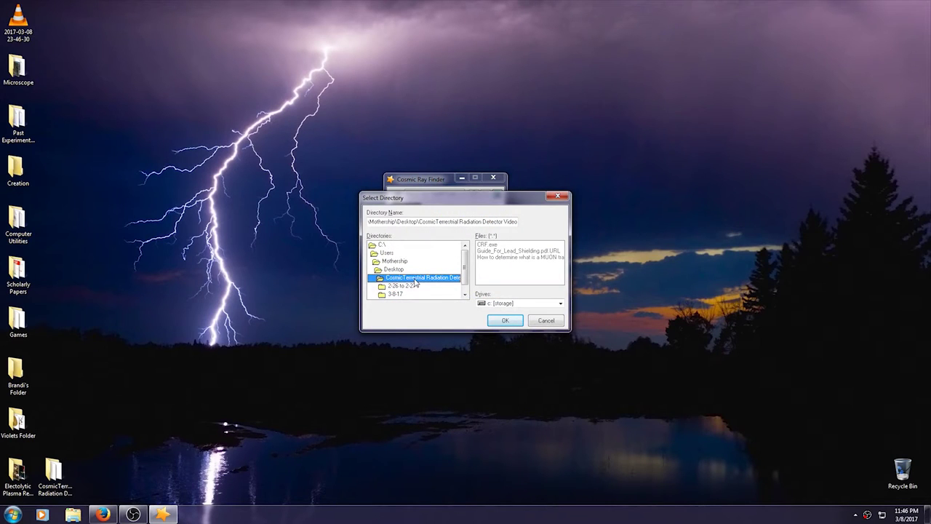
Save detections to the CosmicTerrestrial Radiation Detector Video folder and close the detector window to the tray.
click(505, 320)
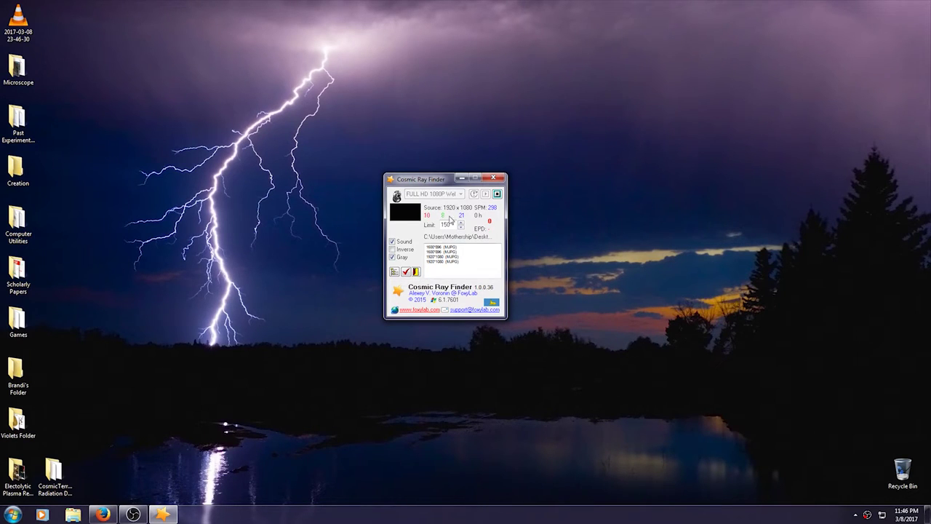
click(494, 179)
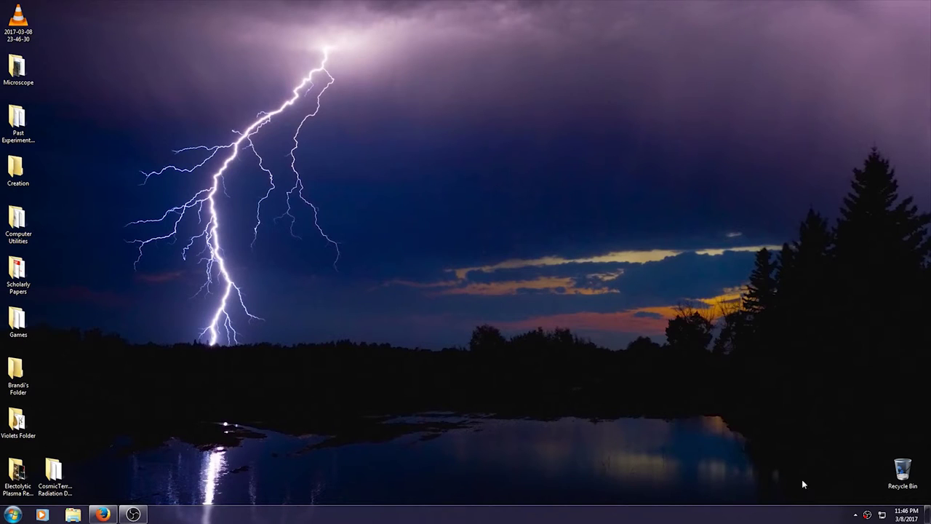
click(853, 515)
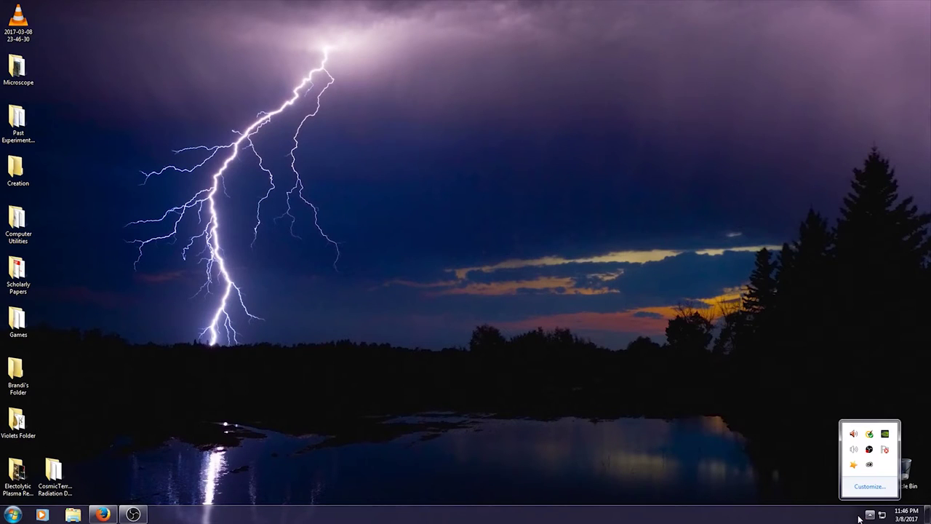
click(855, 467)
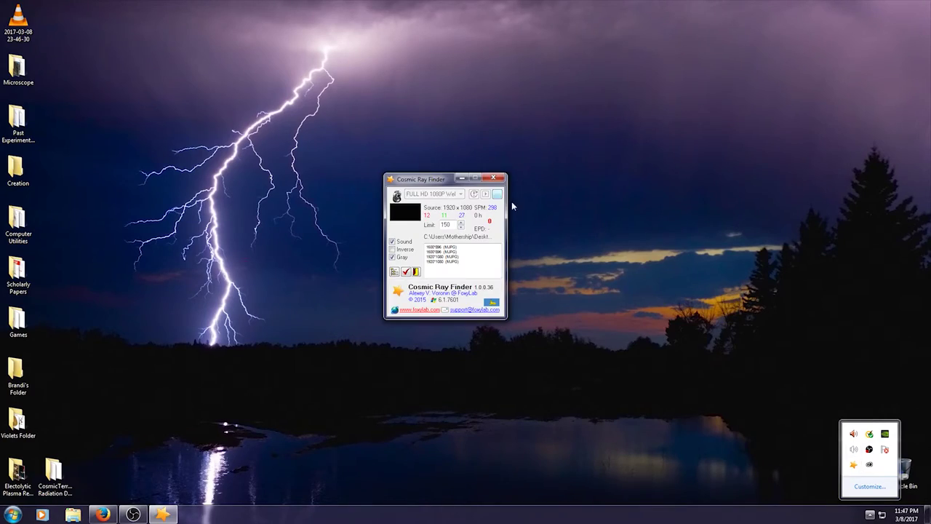
click(494, 178)
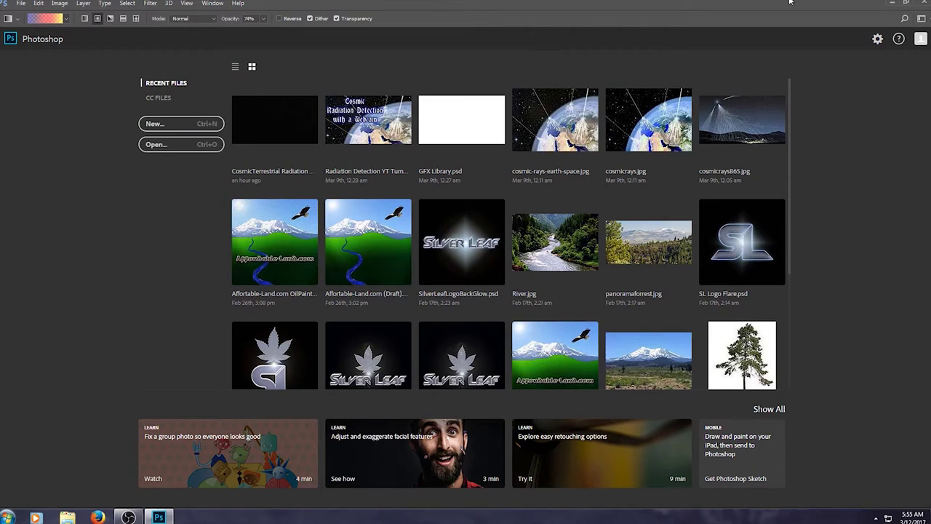
Create a new transparent 1920 × 1080 document from Photoshop's start screen.
click(888, 3)
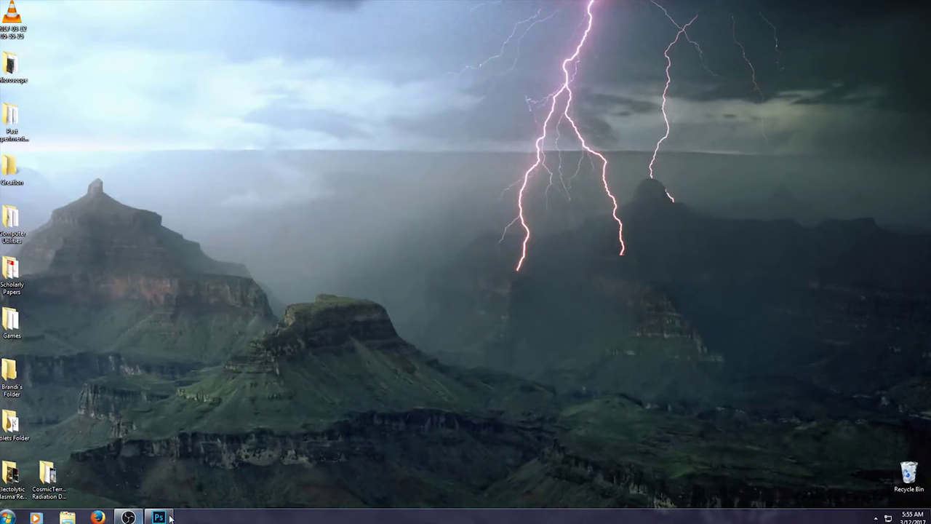
mouse_move(162, 518)
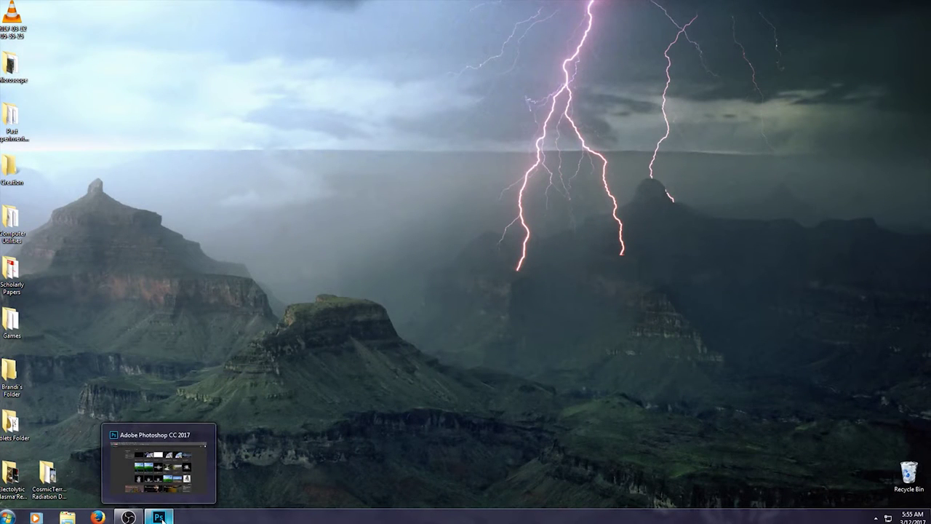
click(161, 518)
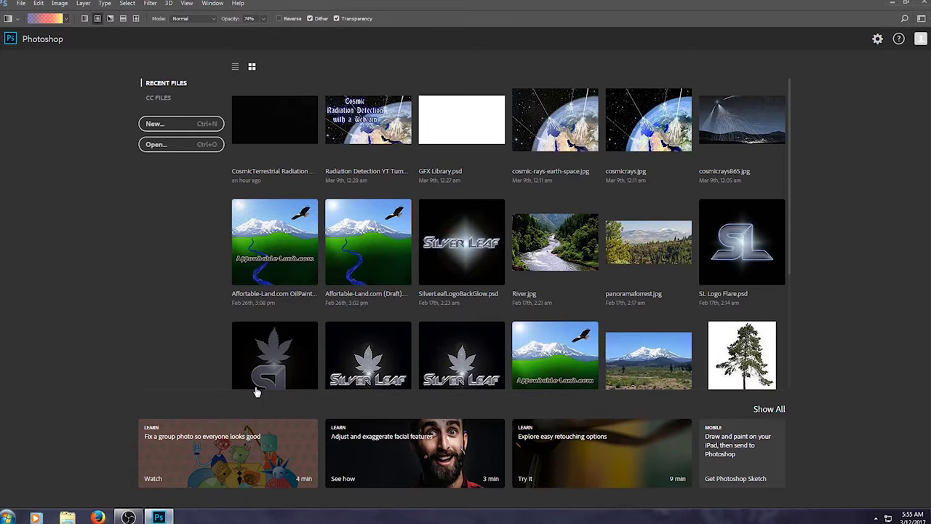
click(178, 124)
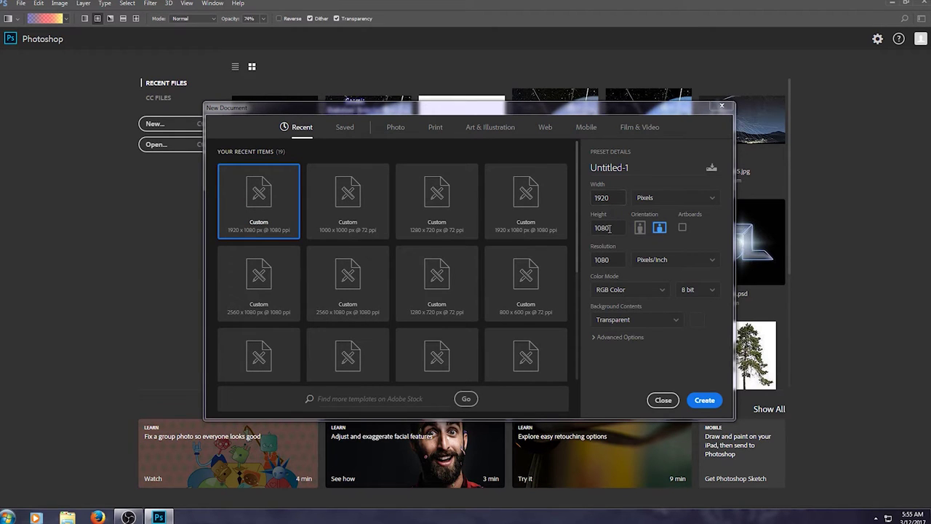
click(705, 402)
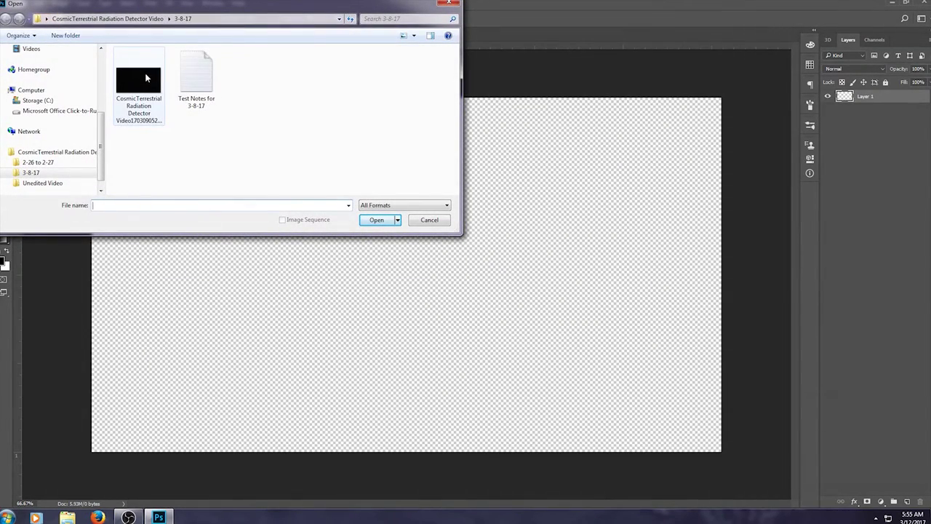
Open the captured frame CosmicTerrestrial Radiation Detector Video170309052334550.png and dismiss the background-layer warning.
double_click(144, 75)
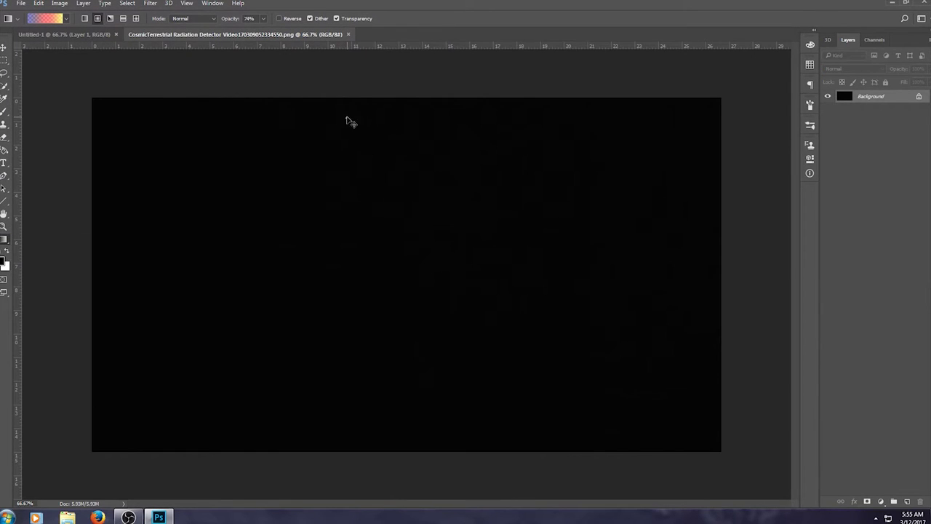
click(3, 226)
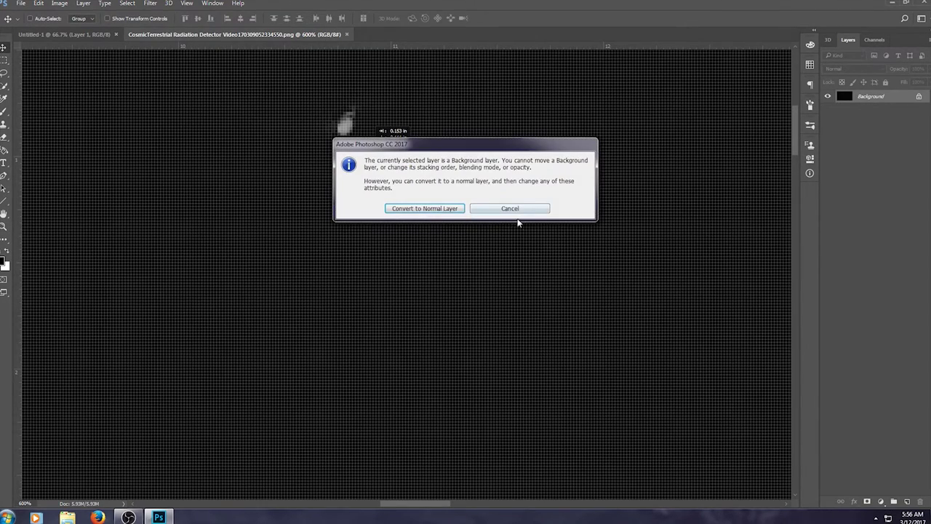
click(513, 209)
Zoom to 1200% on the bright blob and draw a rectangular selection around it.
click(3, 226)
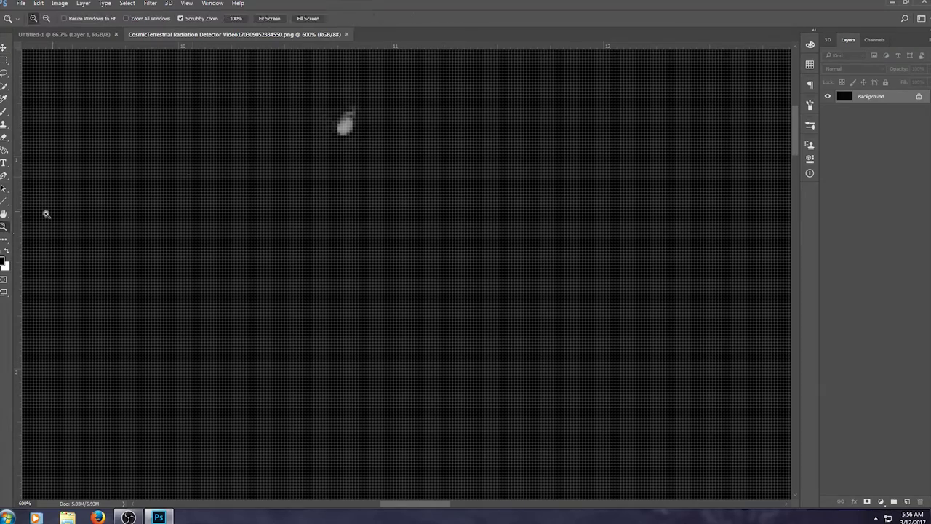
click(318, 91)
click(318, 91)
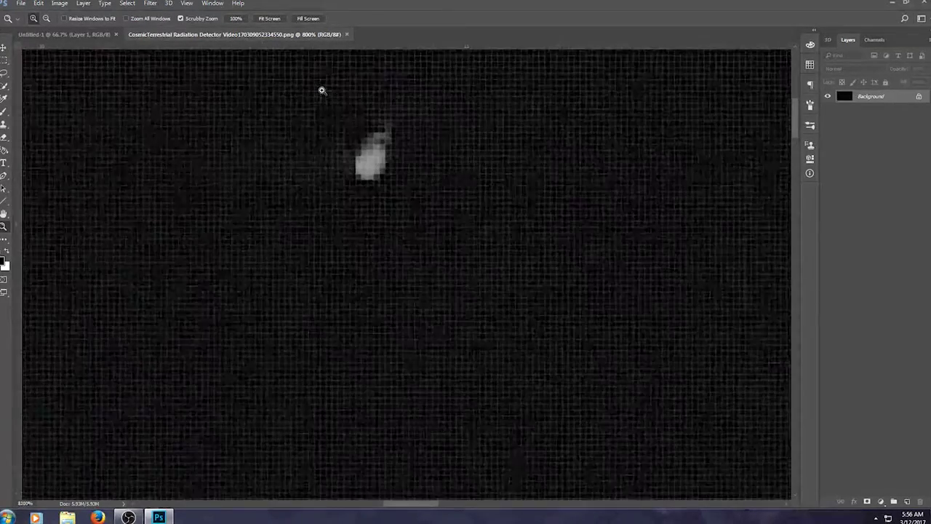
click(319, 91)
click(3, 60)
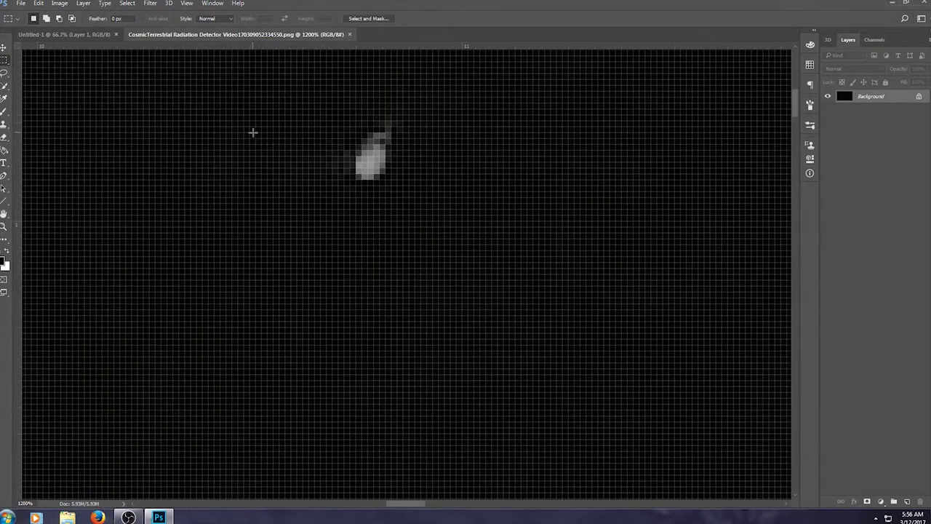
drag(242, 107, 456, 209)
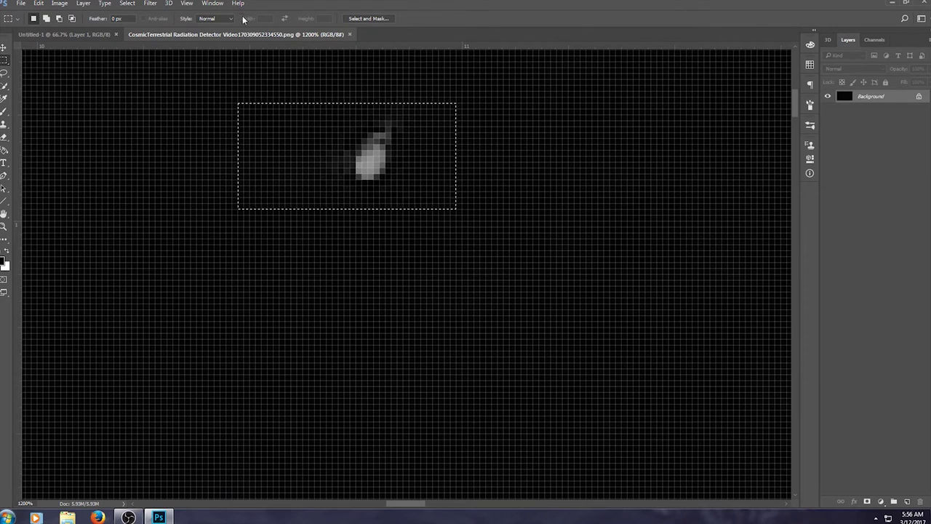
click(3, 49)
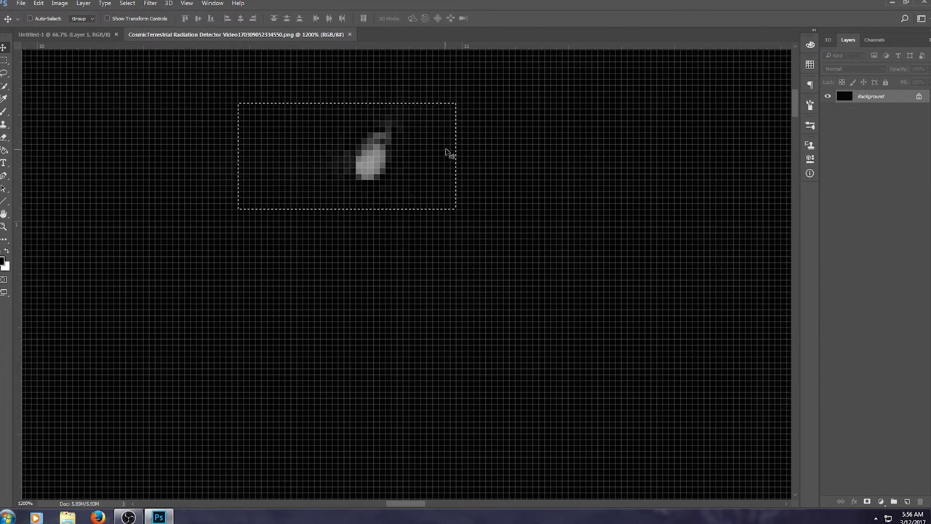
Drag the selected blob into Untitled-1, scale it to about 4565% and centre it.
drag(363, 170, 137, 419)
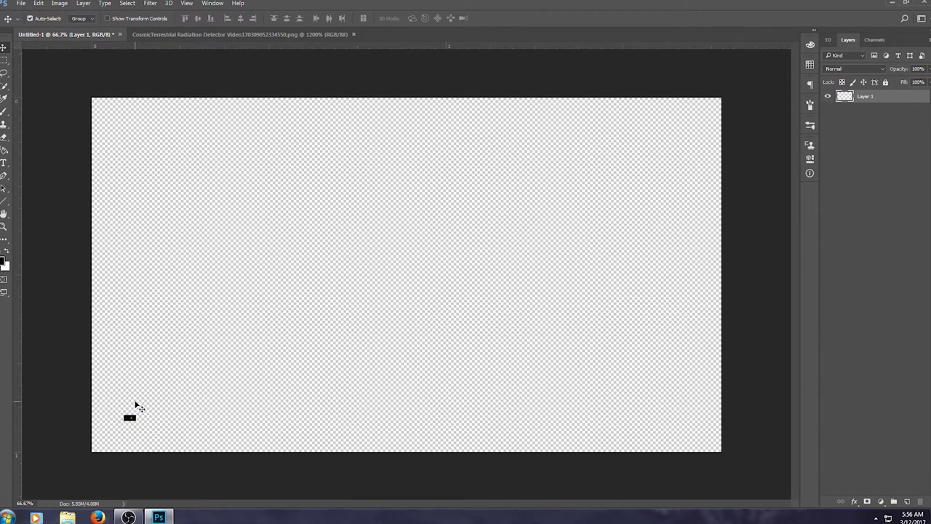
key(ctrl+t)
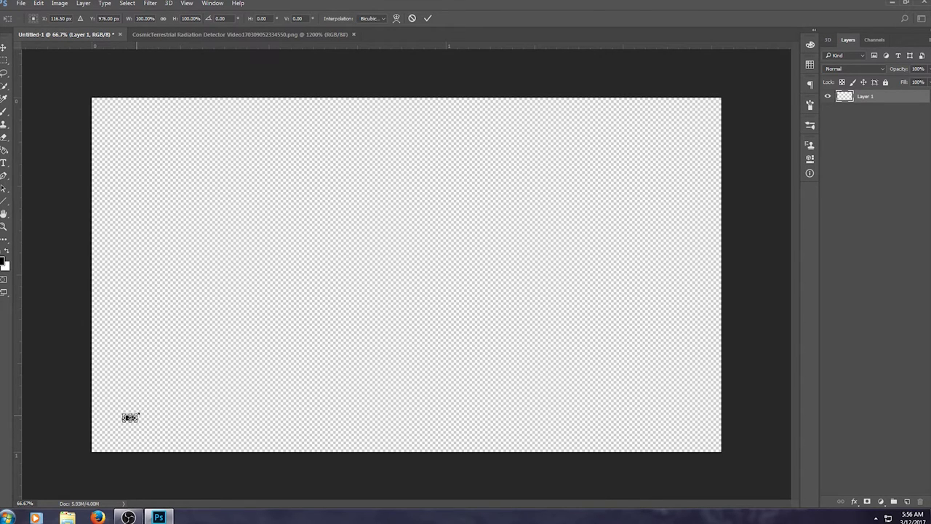
drag(139, 414, 649, 80)
drag(473, 297, 472, 285)
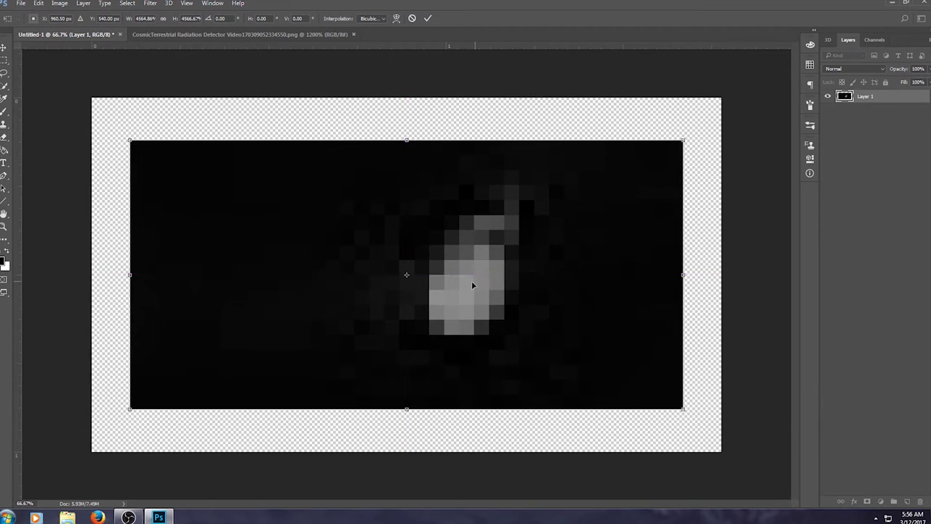
click(428, 18)
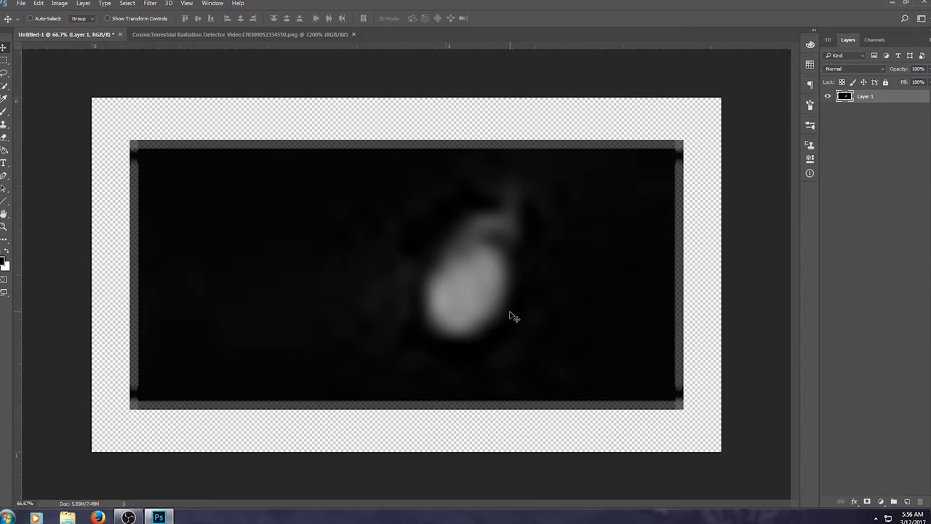
Convert Layer 1 via 3D > New Mesh from Layer > Depth Map to > Plane.
click(127, 3)
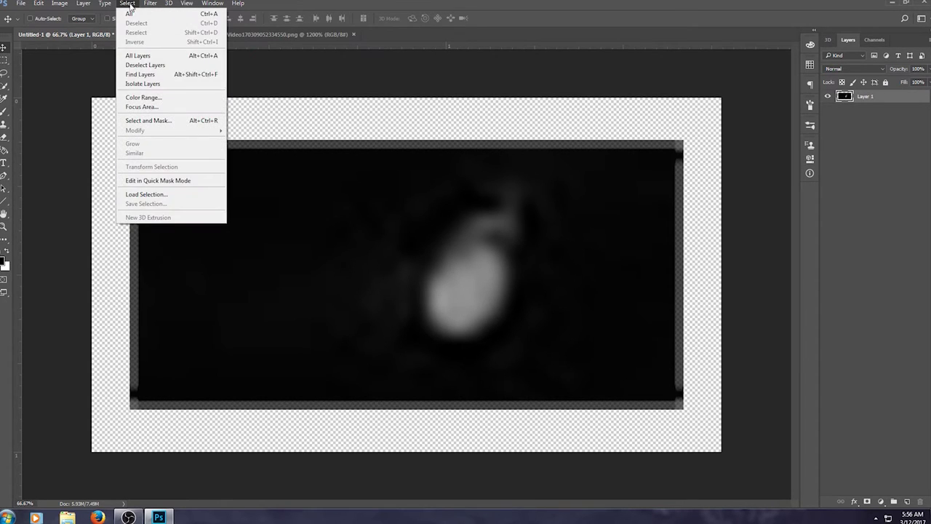
mouse_move(145, 4)
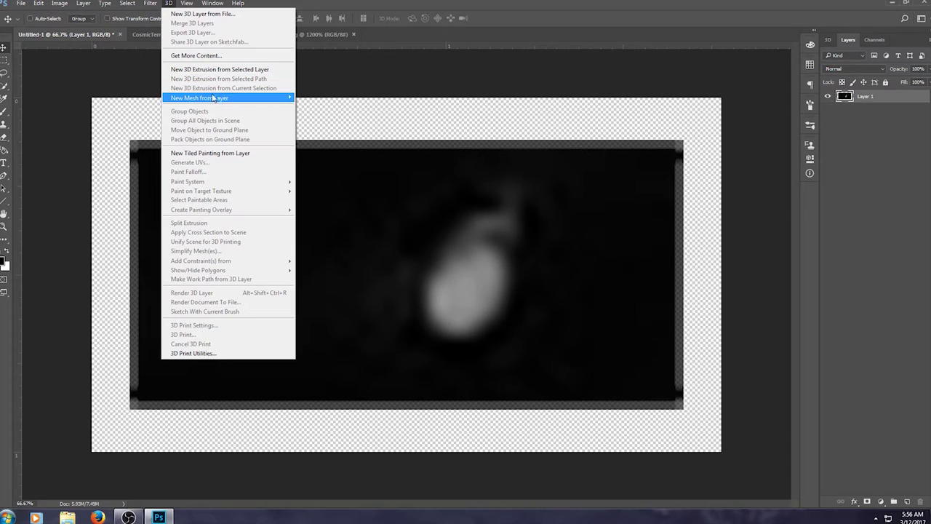
mouse_move(217, 99)
mouse_move(330, 117)
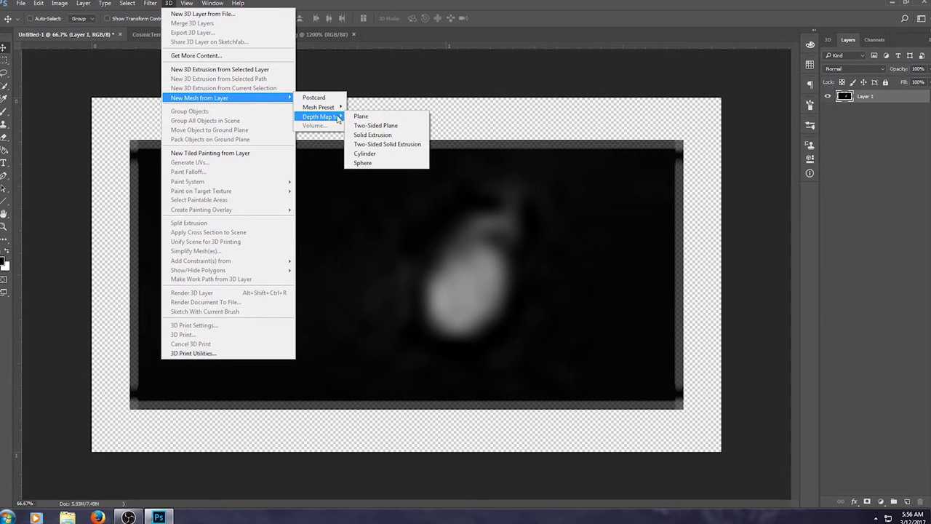
click(367, 117)
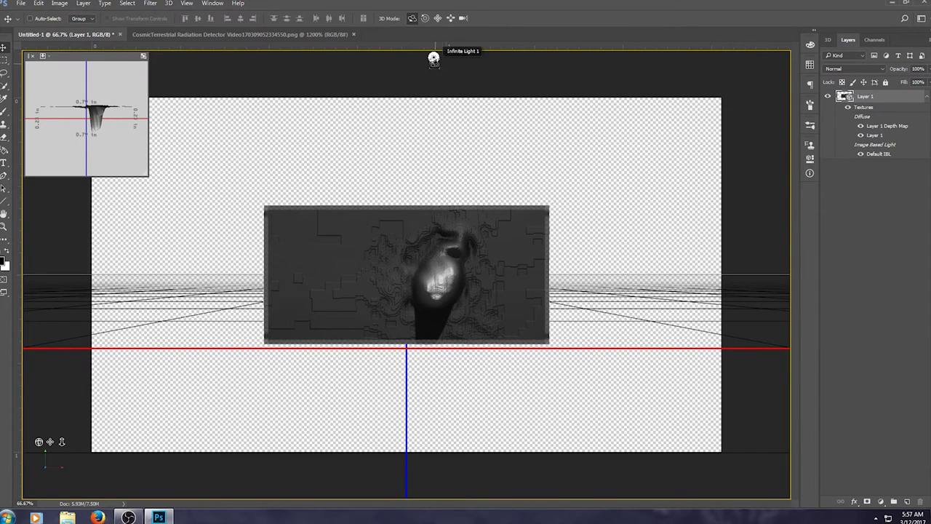
Redirect the infinite light so it shines on the mesh from the upper left.
click(434, 57)
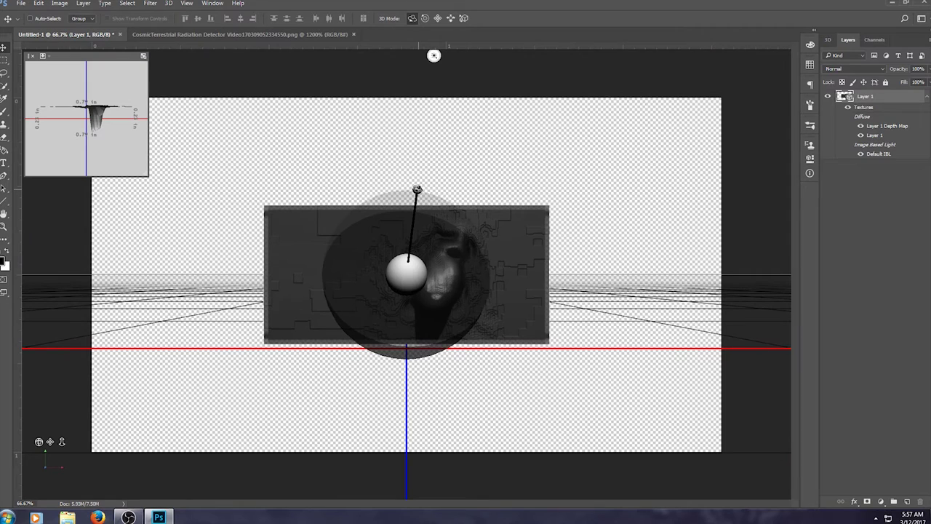
mouse_move(416, 190)
mouse_down()
mouse_move(410, 241)
mouse_move(388, 274)
mouse_move(399, 270)
mouse_move(407, 283)
mouse_up()
drag(445, 129, 442, 129)
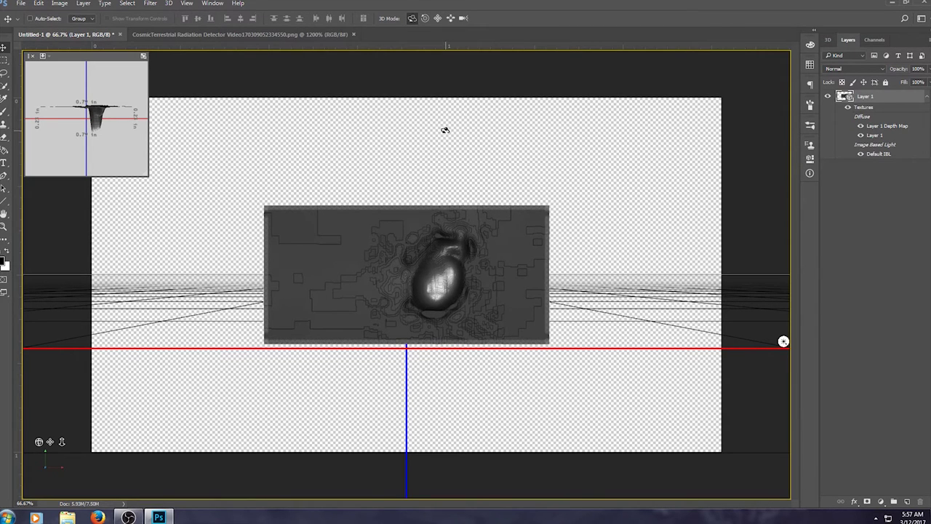
Orbit and slide the mesh closer into a near edge-on view with the spike upright.
drag(429, 273, 430, 224)
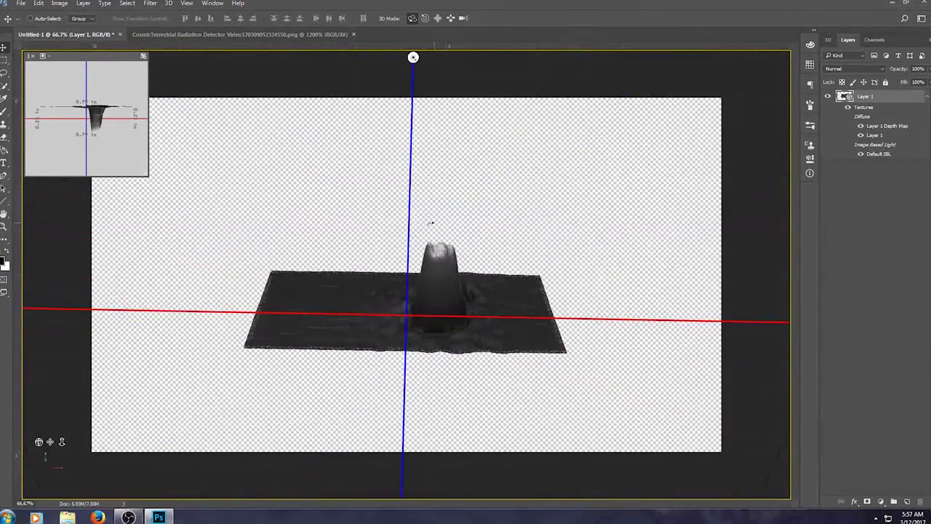
click(450, 18)
drag(409, 223, 417, 494)
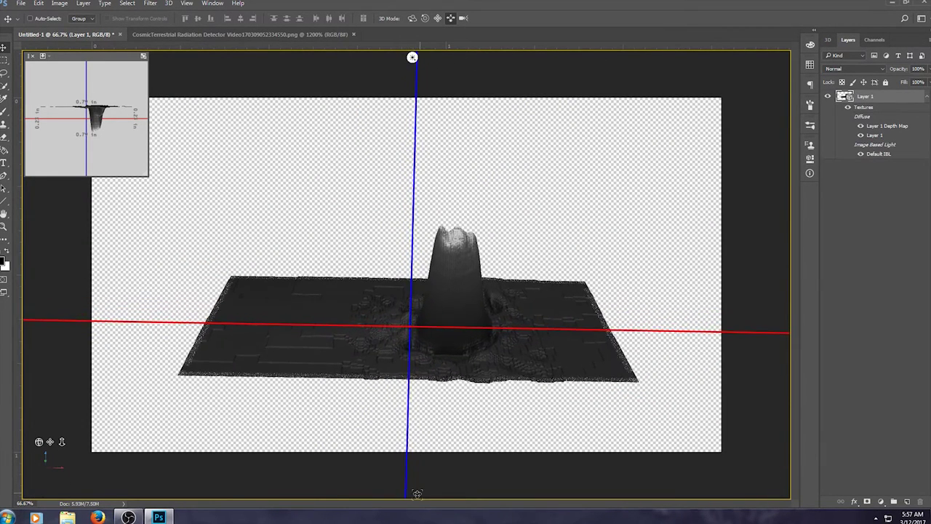
click(412, 18)
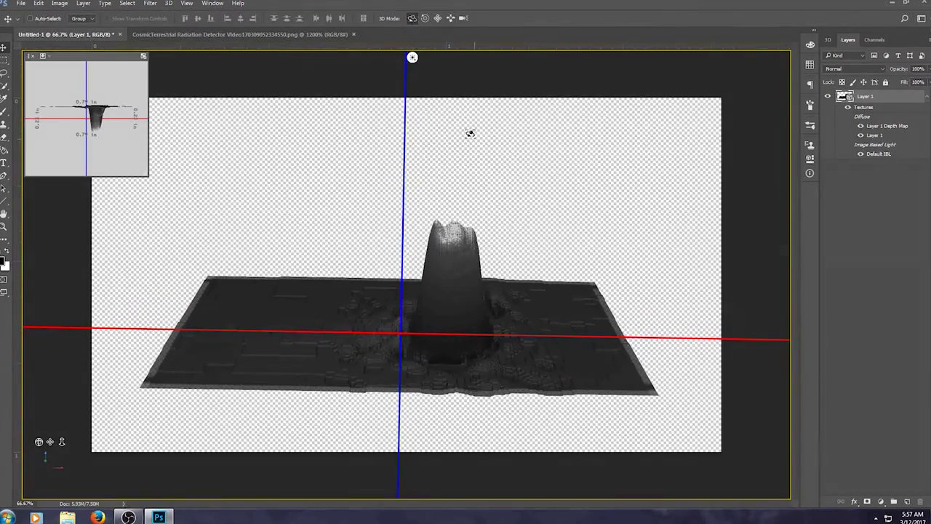
drag(470, 133, 269, 448)
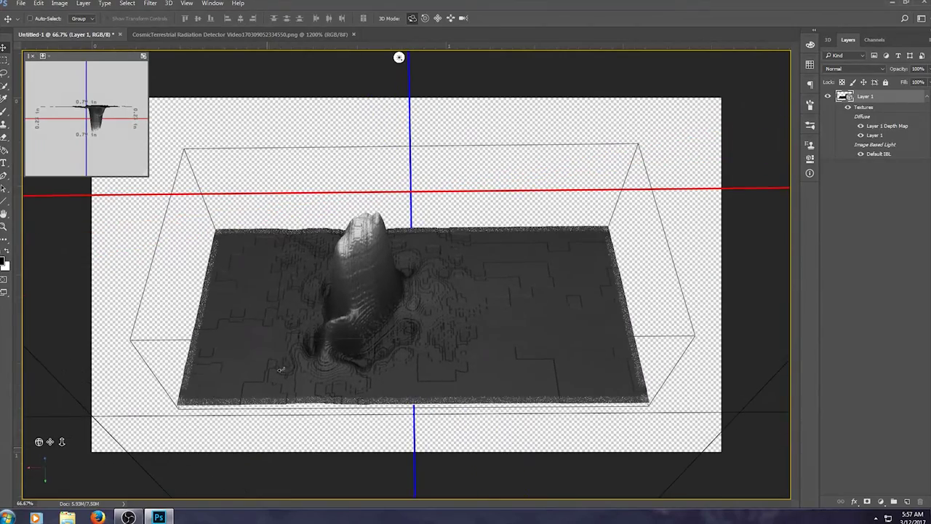
drag(302, 238, 304, 193)
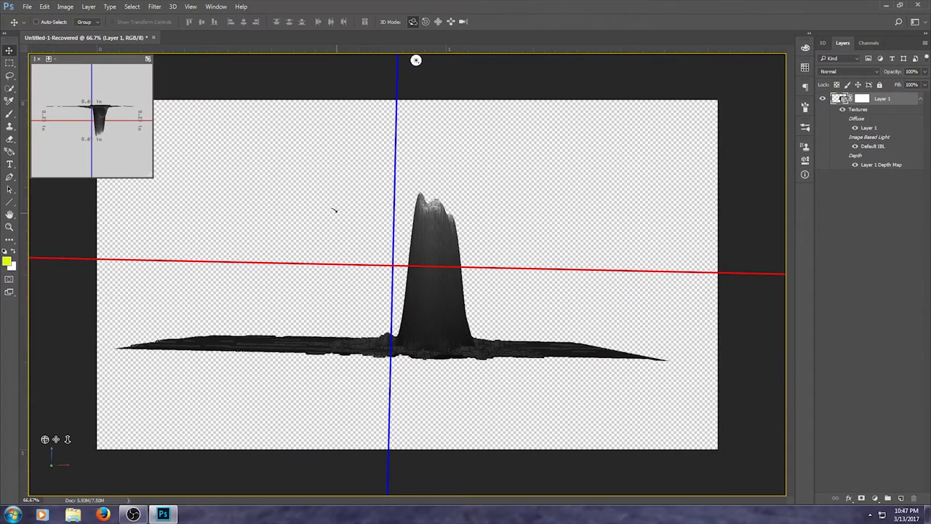
click(10, 241)
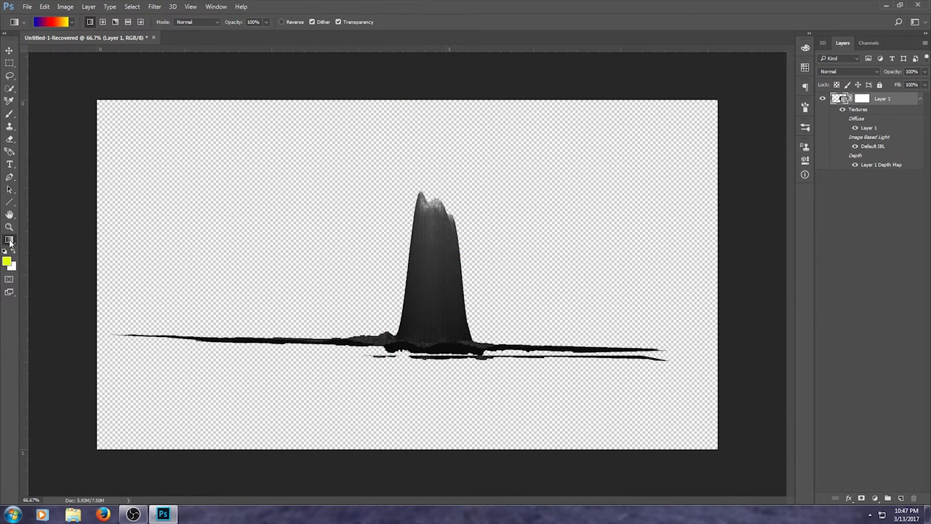
Select the Gradient Tool and load the Blue, Red, Yellow gradient.
click(13, 249)
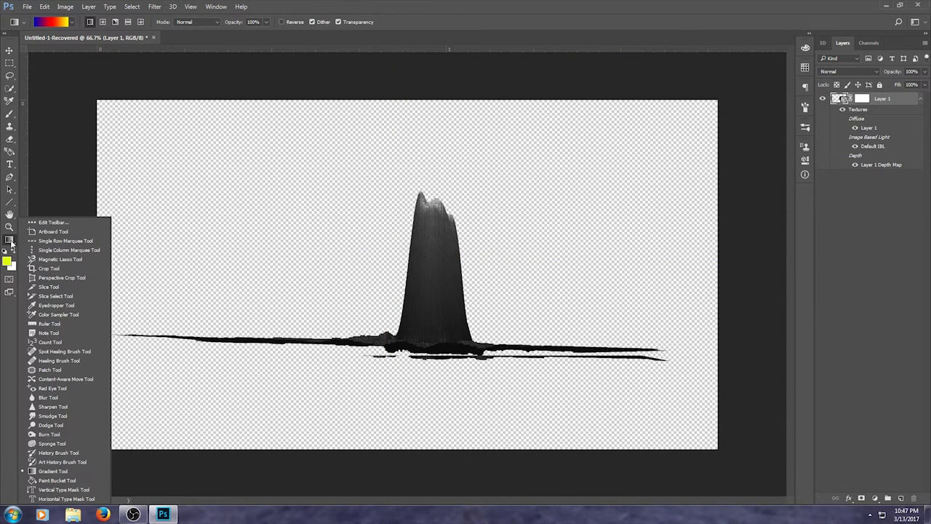
click(60, 471)
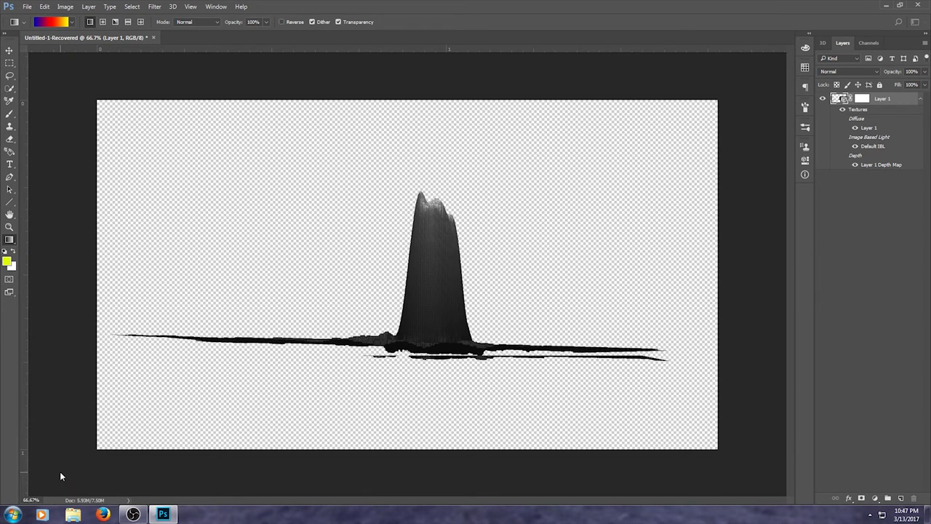
click(51, 22)
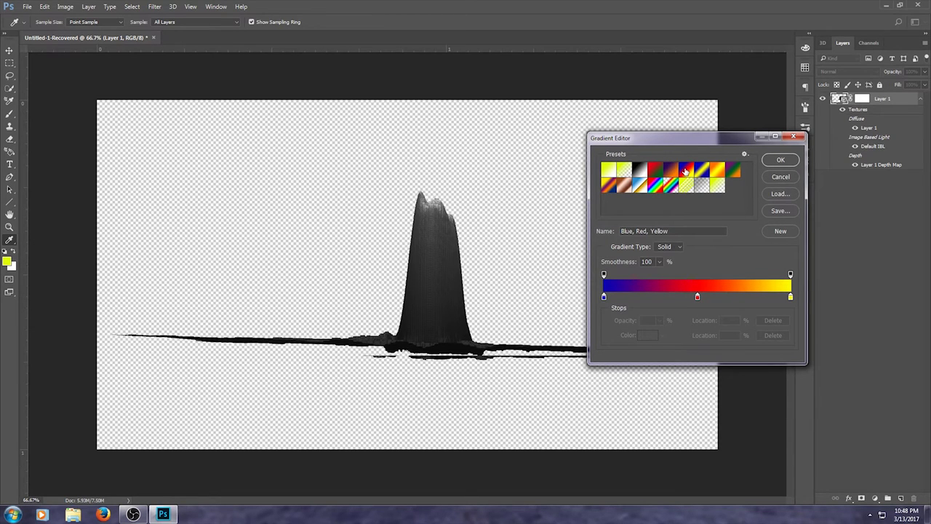
click(781, 159)
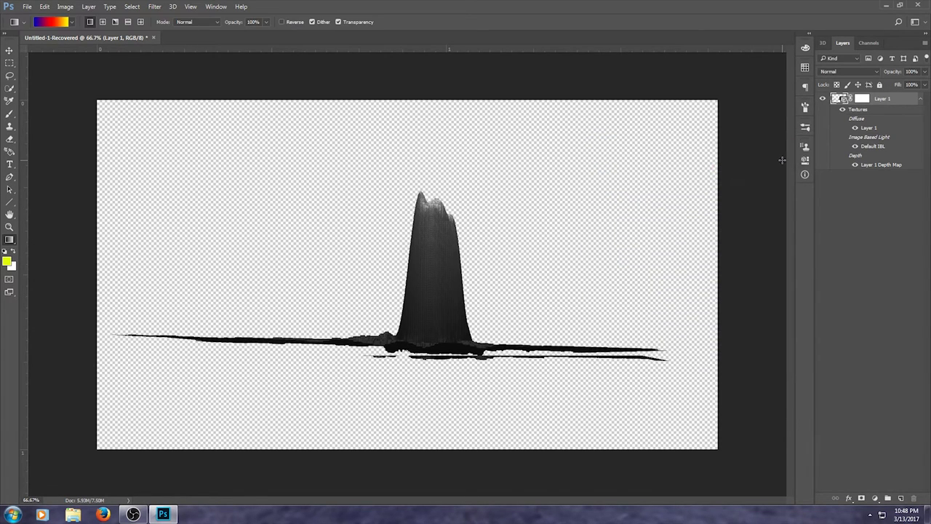
click(90, 22)
click(90, 22)
click(257, 23)
Orbit the spike mesh slightly so its side view sits level.
click(10, 51)
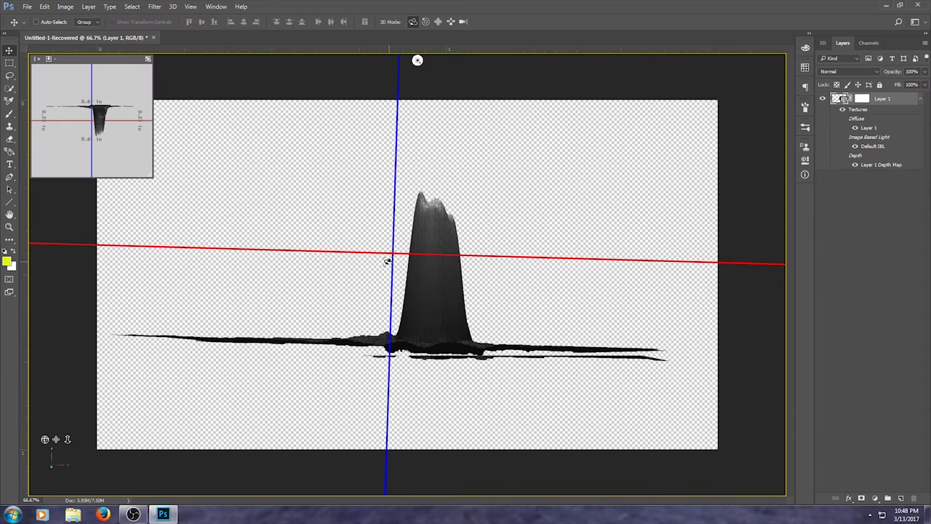
mouse_move(389, 260)
mouse_down()
mouse_move(386, 239)
mouse_move(366, 259)
mouse_move(392, 256)
mouse_up()
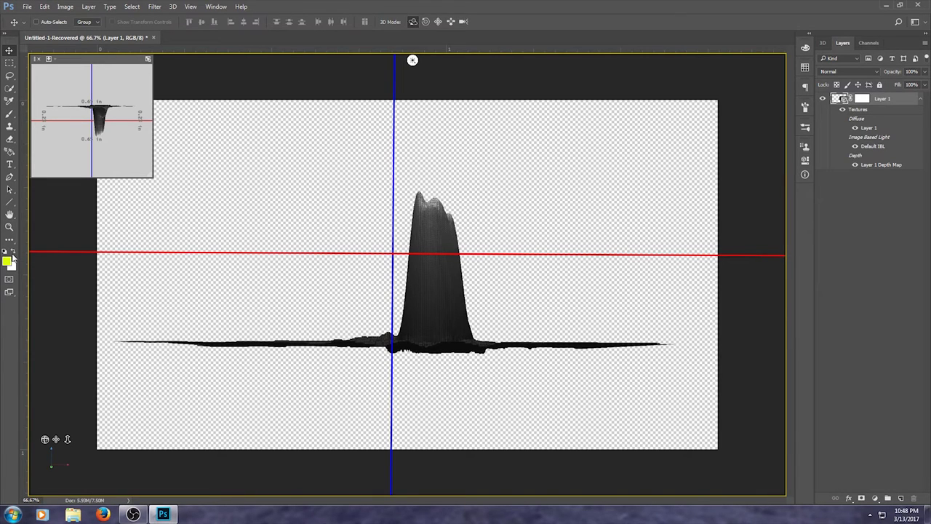
click(10, 242)
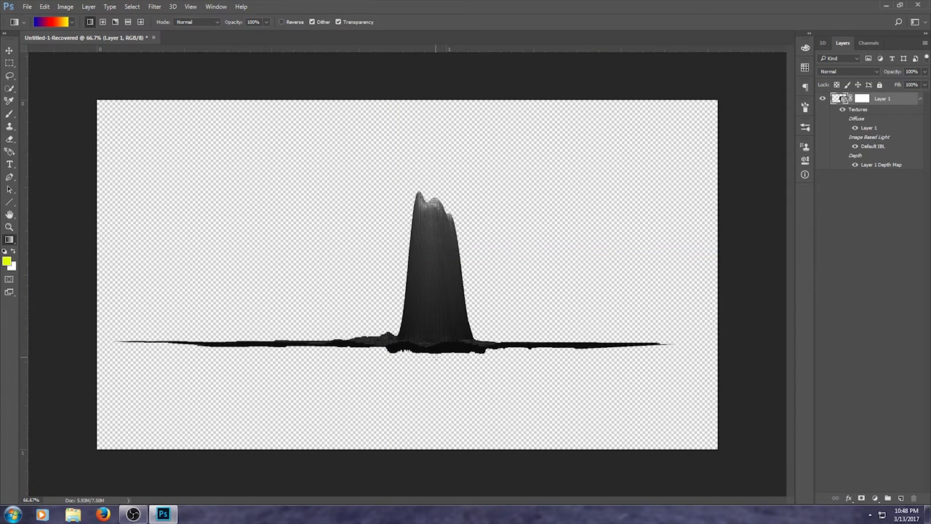
Paint the Blue, Red, Yellow gradient on the spike from base to peak, orbiting between attempts.
drag(433, 354, 430, 191)
click(10, 50)
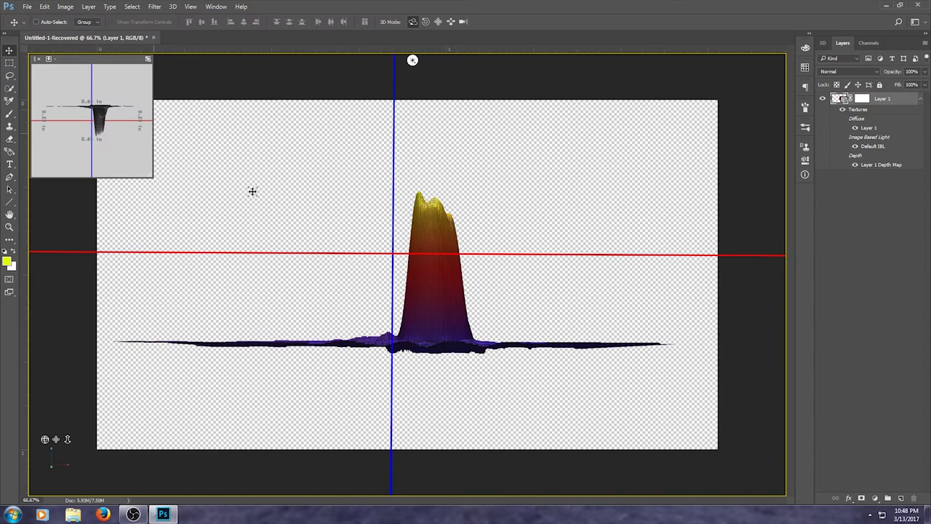
drag(489, 248, 354, 317)
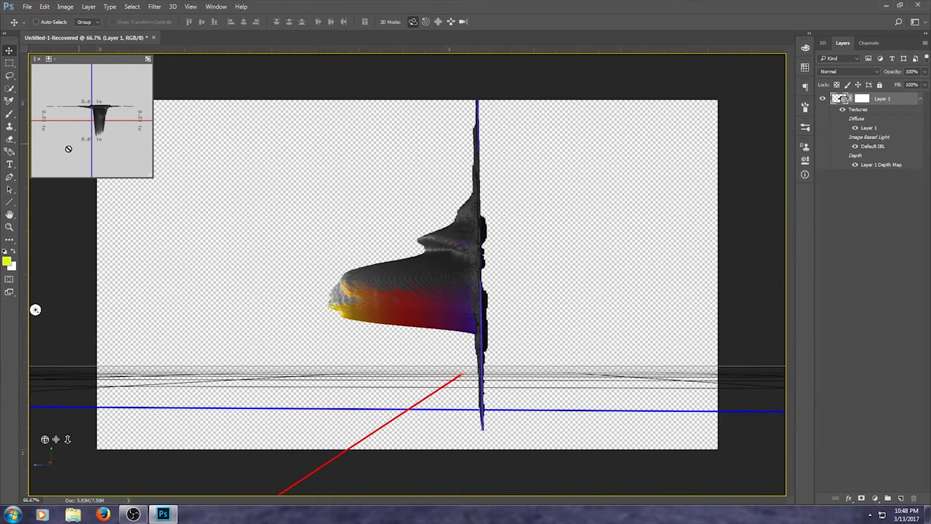
click(9, 239)
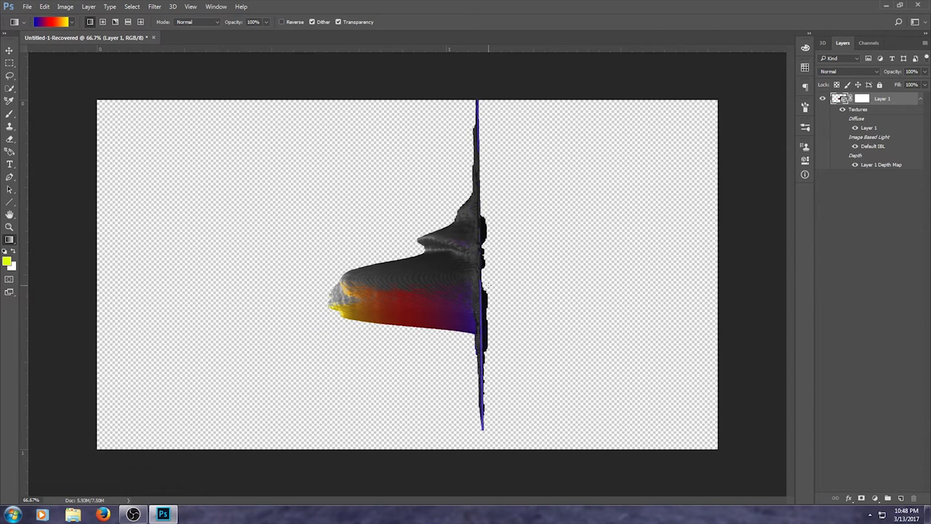
drag(486, 285, 329, 287)
click(9, 51)
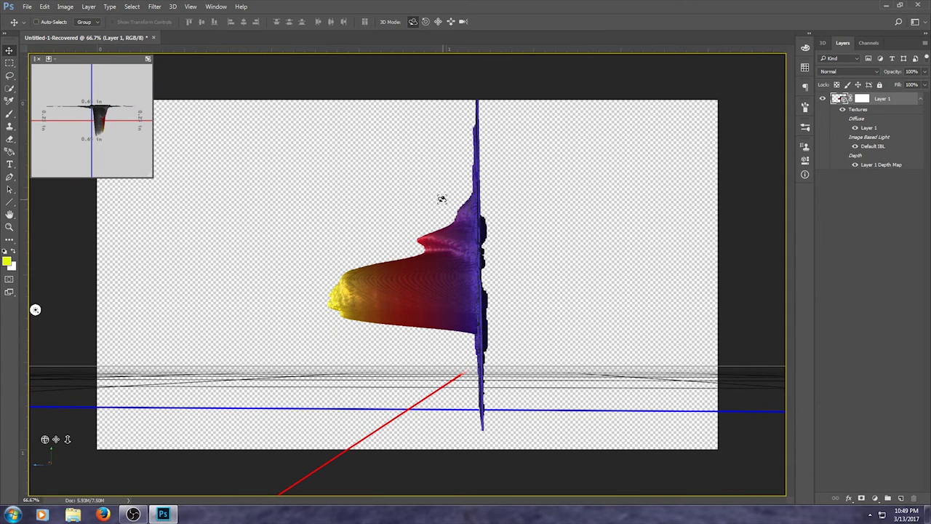
drag(502, 189, 246, 60)
drag(375, 287, 389, 263)
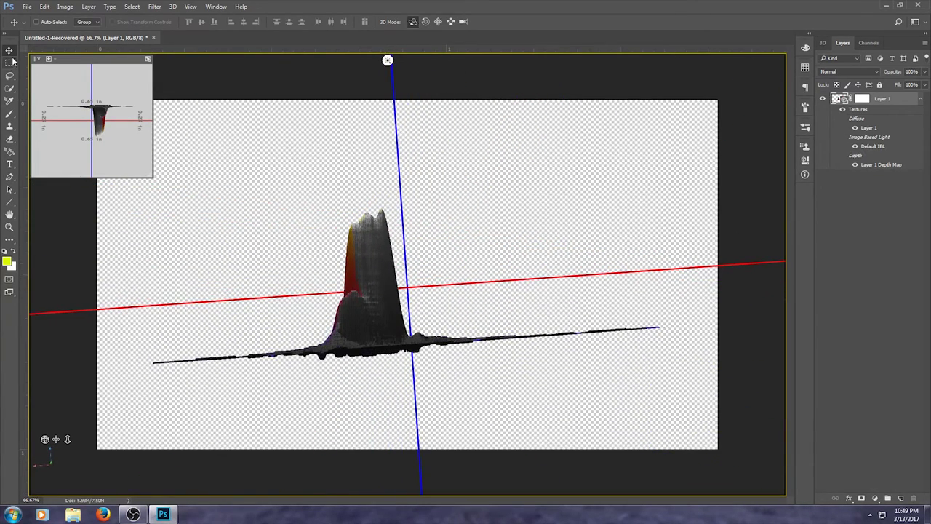
click(9, 238)
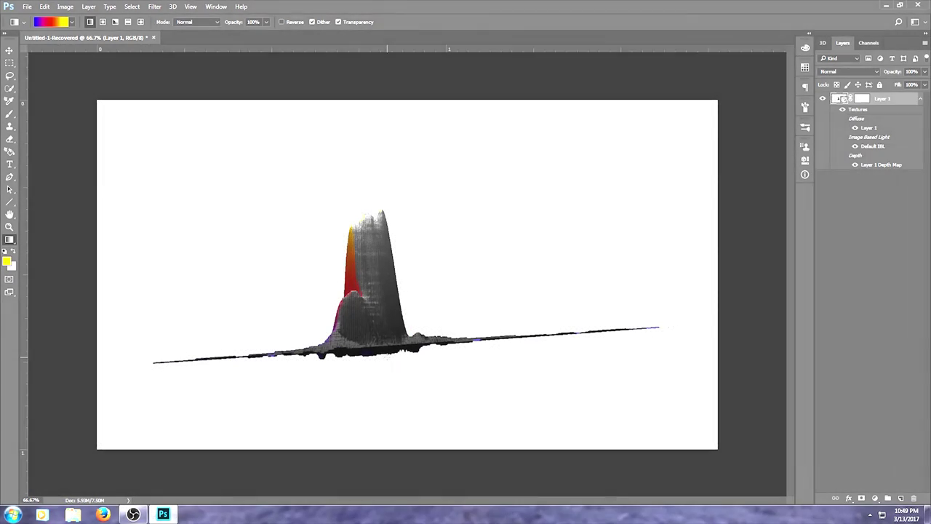
drag(386, 357, 376, 209)
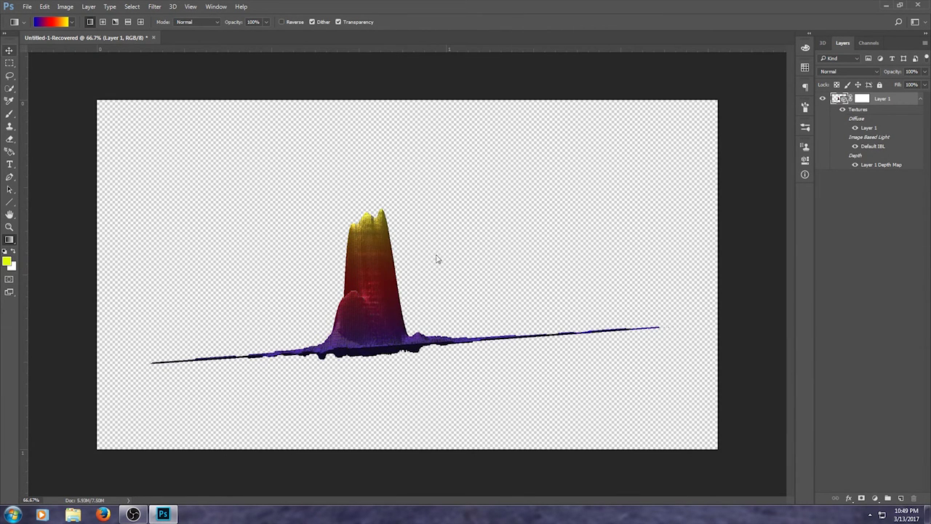
Reapply the gradient across the spike from a side view, then orbit to a tilted front view.
key(v)
drag(443, 281, 778, 309)
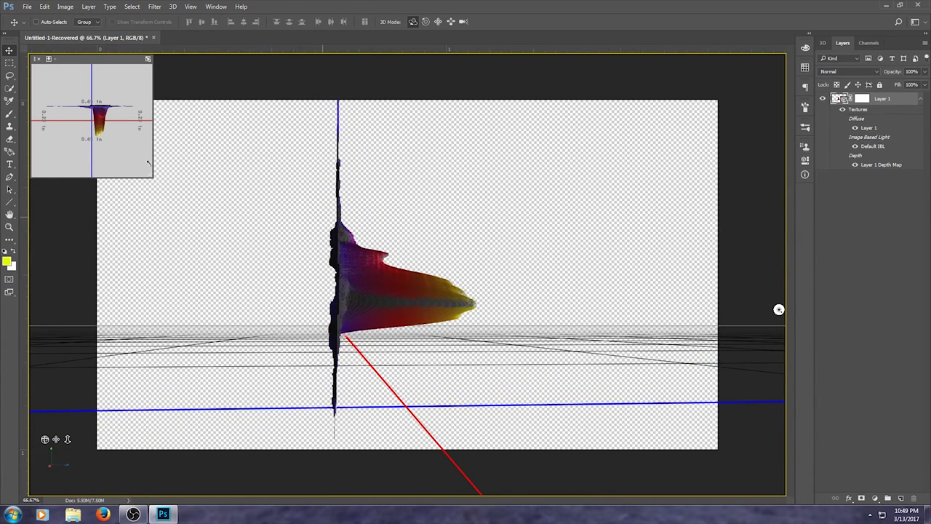
key(g)
drag(360, 296, 476, 301)
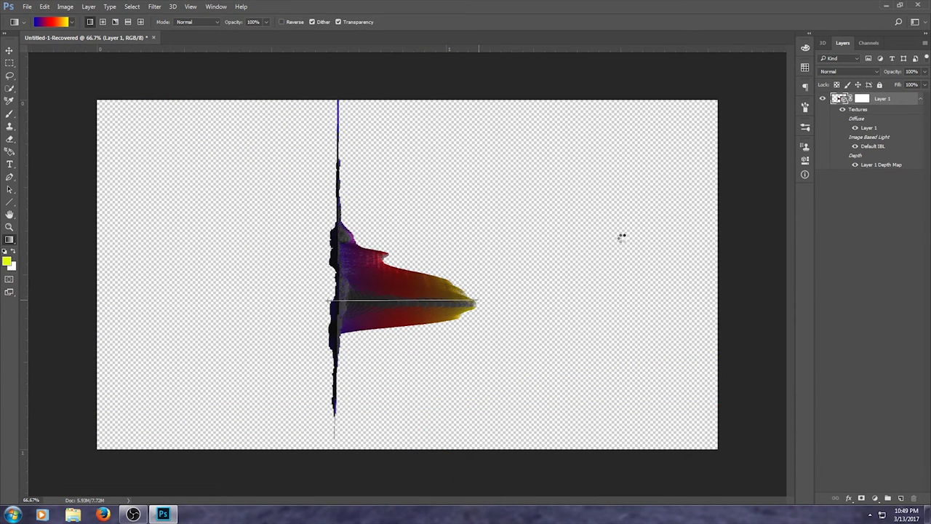
key(v)
drag(622, 236, 470, 247)
key(g)
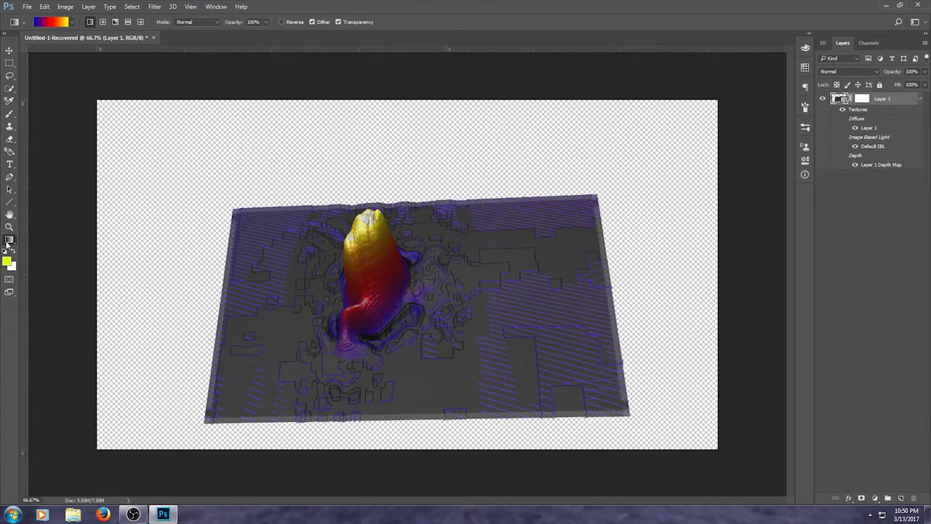
click(7, 245)
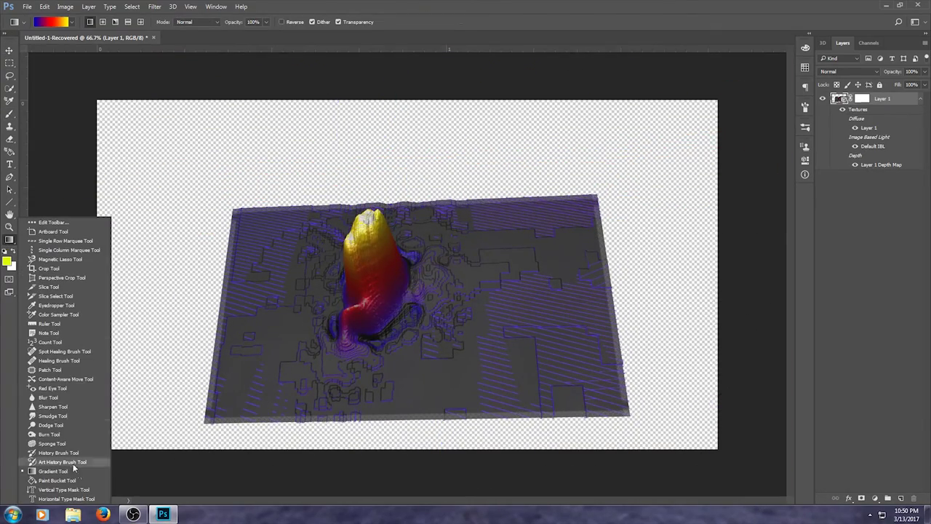
Try a Color Sampler point on the spike's peak, then remove it.
click(75, 318)
click(369, 231)
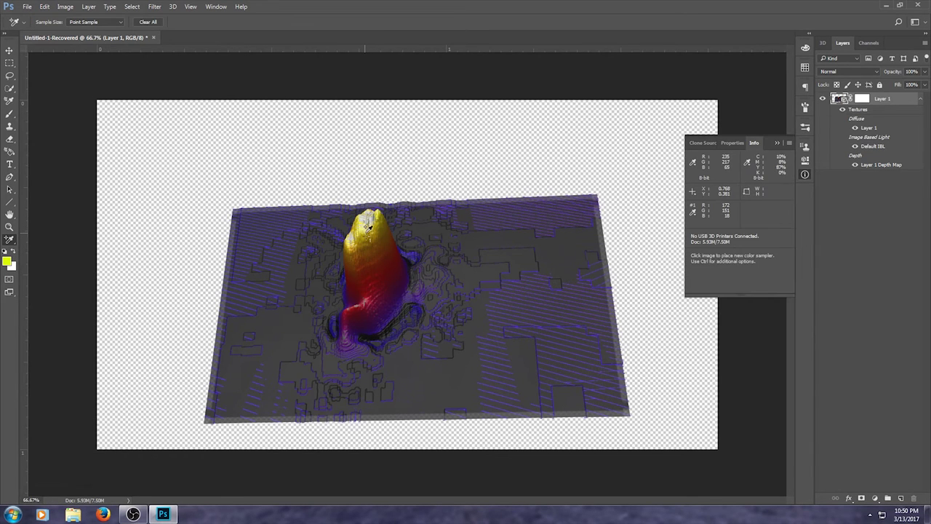
alt+click(370, 229)
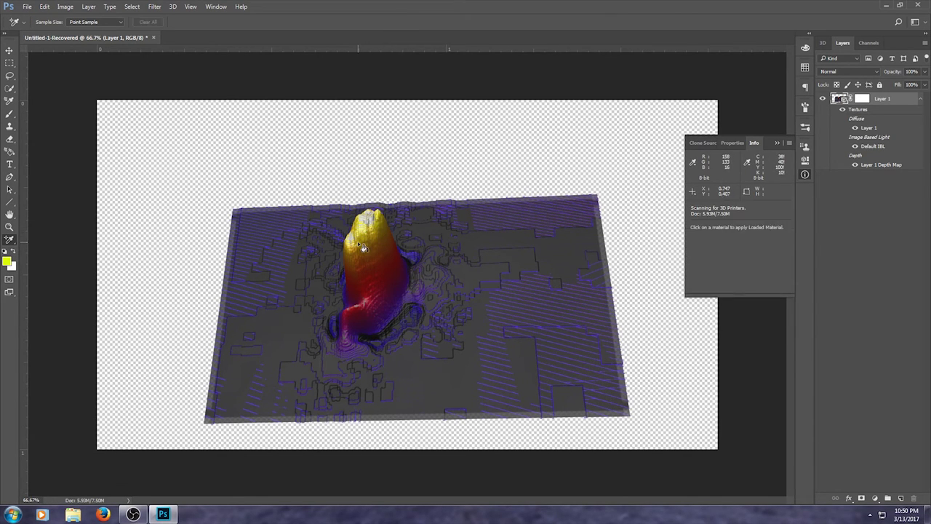
Set yellow as the foreground colour and use the Brush tool at 40% opacity.
click(6, 254)
key(Return)
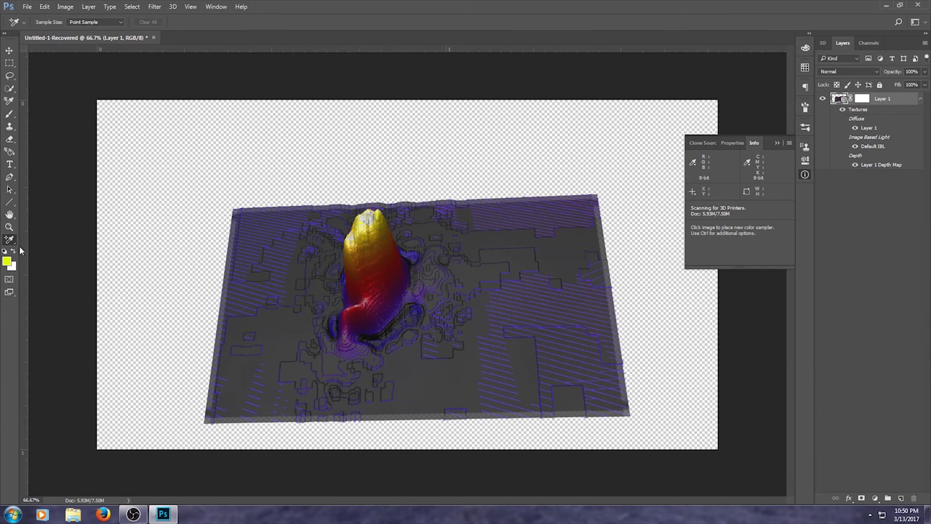
click(10, 114)
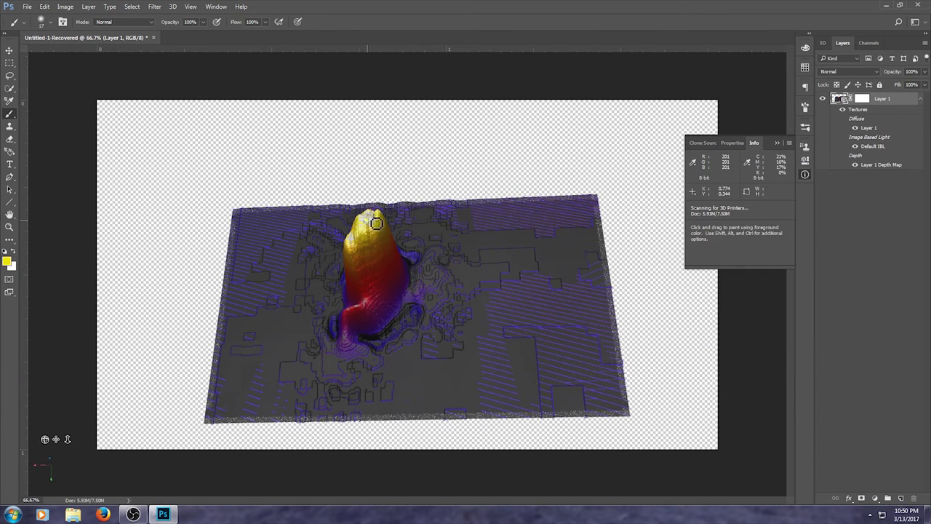
key(4)
Orbit the 3D view to look straight down on the mesh, then return to the brush.
key(v)
drag(364, 56, 306, 59)
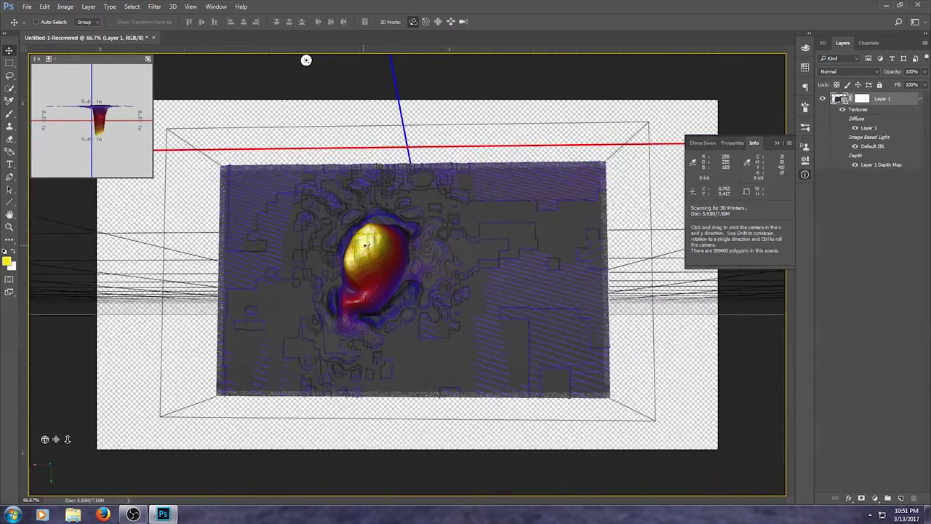
key(b)
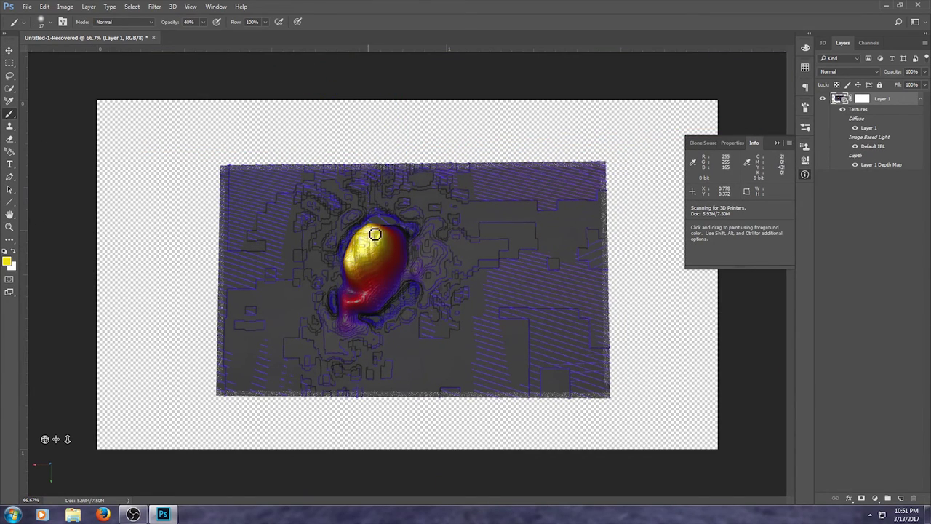
Pick purple from the ground plane as the paint colour with a 202 px brush.
click(9, 260)
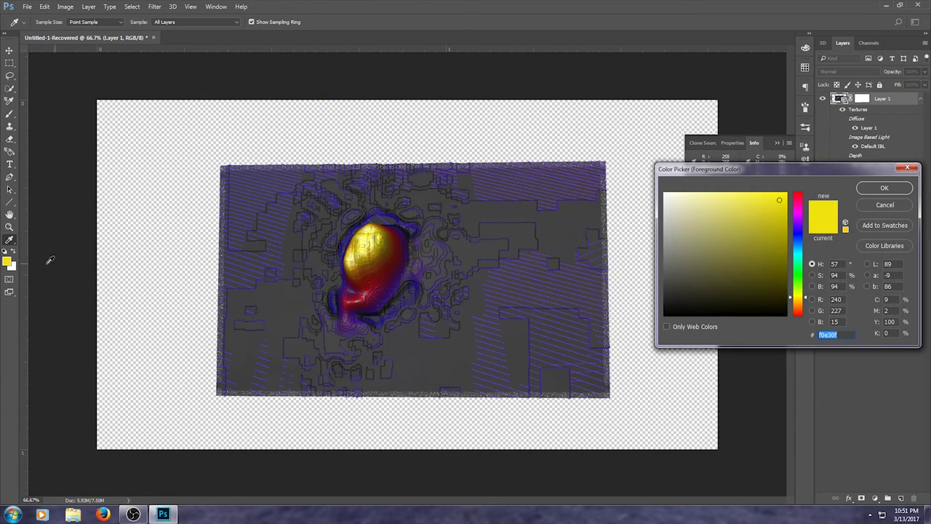
click(433, 318)
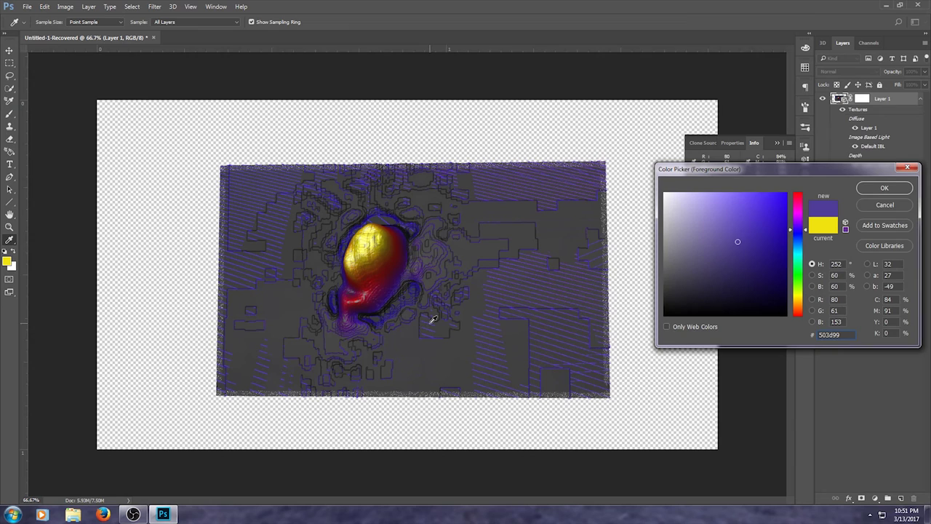
click(884, 188)
click(44, 22)
double_click(99, 58)
Paint the plane's top-left, left, bottom and top edges purple, using darker purple 12034a.
mouse_move(231, 176)
mouse_down()
mouse_move(269, 190)
mouse_move(240, 349)
mouse_move(305, 378)
mouse_move(494, 378)
mouse_up()
click(7, 261)
click(884, 188)
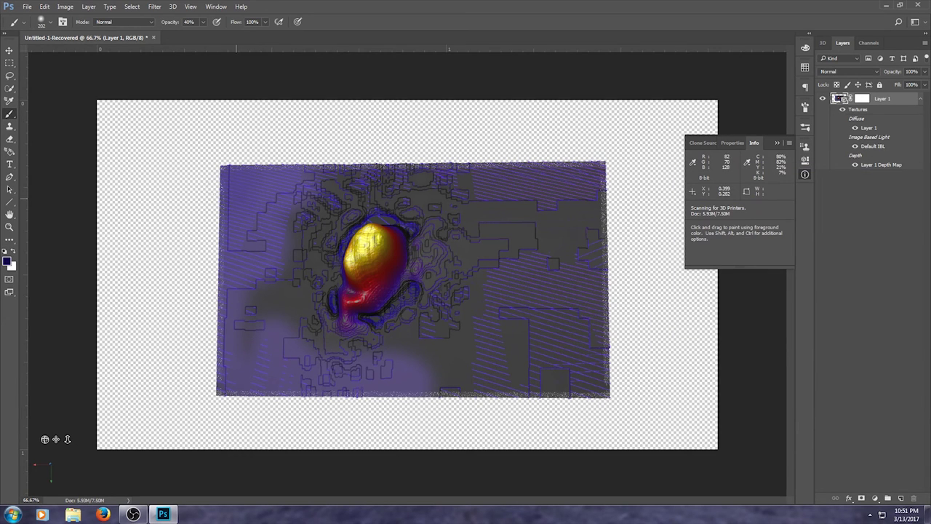
drag(219, 343, 389, 369)
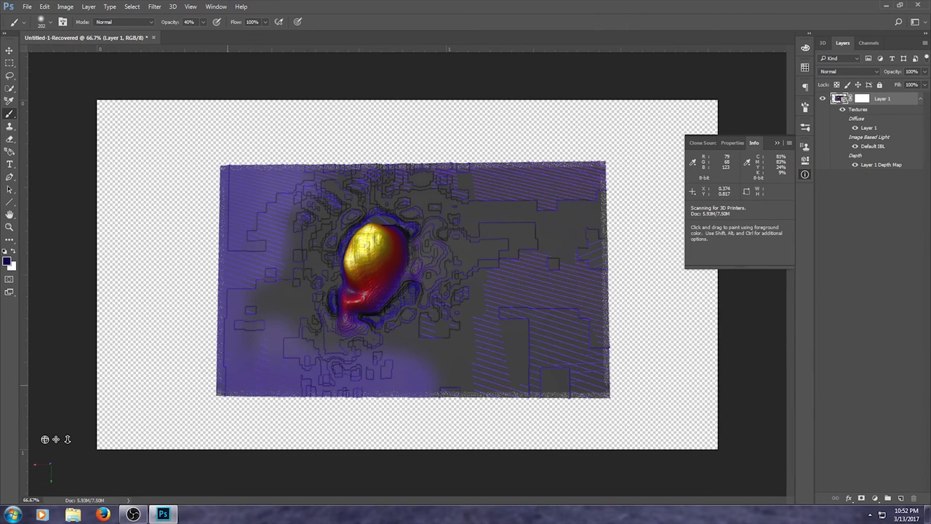
click(203, 22)
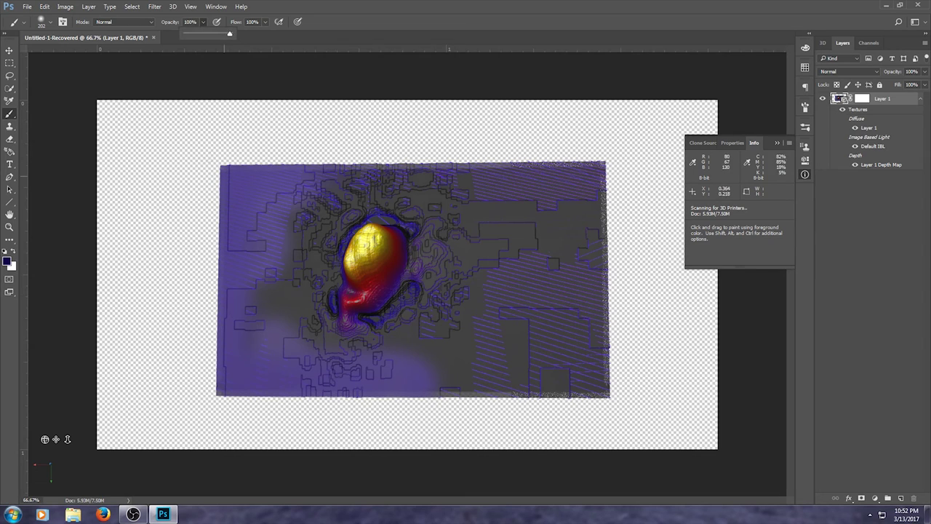
mouse_move(247, 173)
mouse_down()
mouse_move(592, 178)
mouse_move(521, 171)
mouse_move(585, 194)
mouse_move(585, 393)
mouse_up()
Cover the remaining grey patches around the spike with purple, then orbit to a low angle.
drag(425, 389, 574, 378)
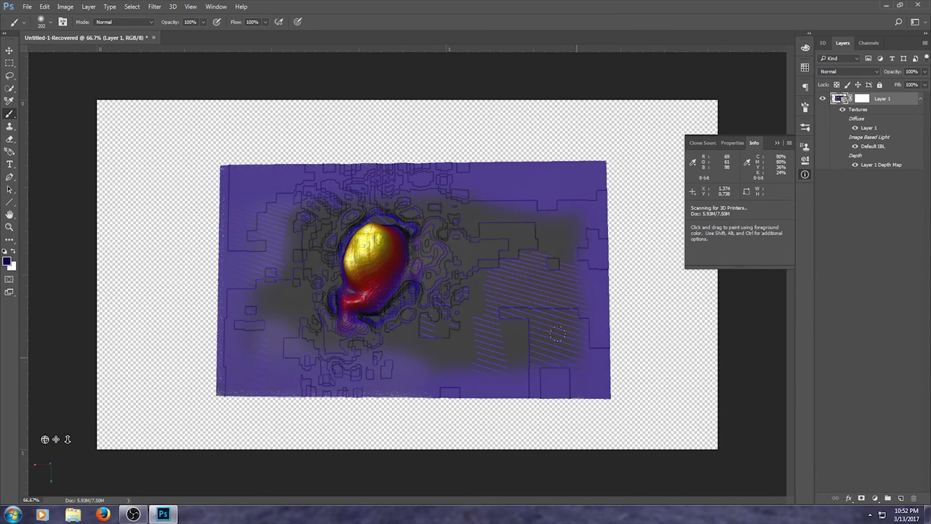
mouse_move(557, 334)
mouse_down()
mouse_move(549, 195)
mouse_move(513, 332)
mouse_move(485, 327)
mouse_move(489, 249)
mouse_move(465, 186)
mouse_move(409, 168)
mouse_up()
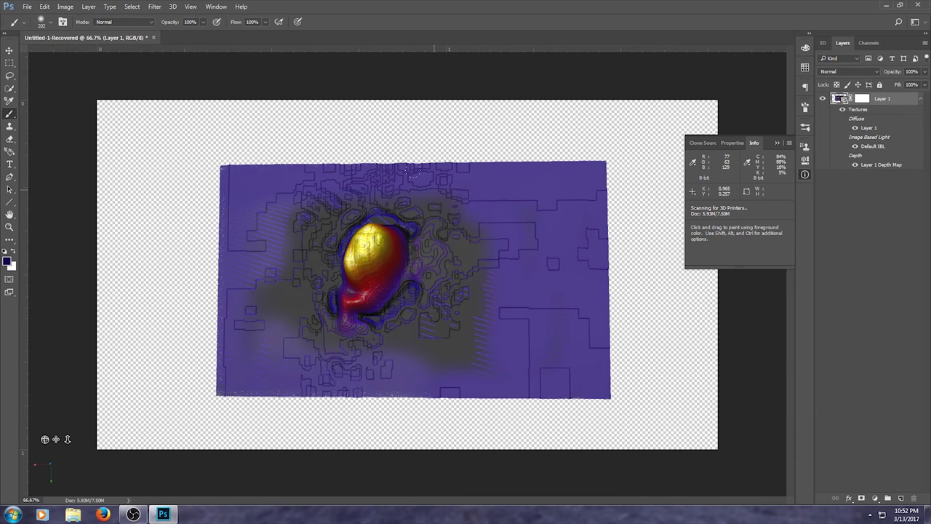
mouse_move(436, 224)
mouse_down()
mouse_move(438, 302)
mouse_move(388, 329)
mouse_move(465, 328)
mouse_up()
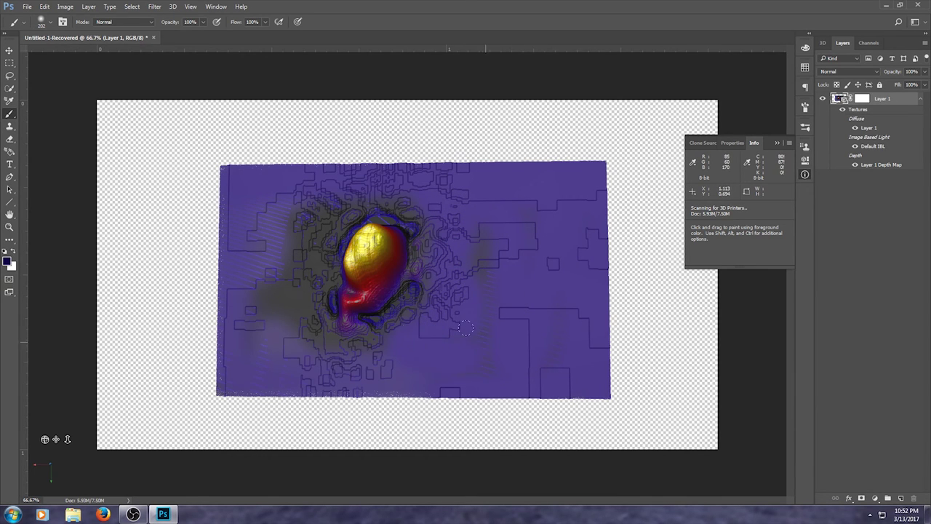
drag(255, 273, 226, 334)
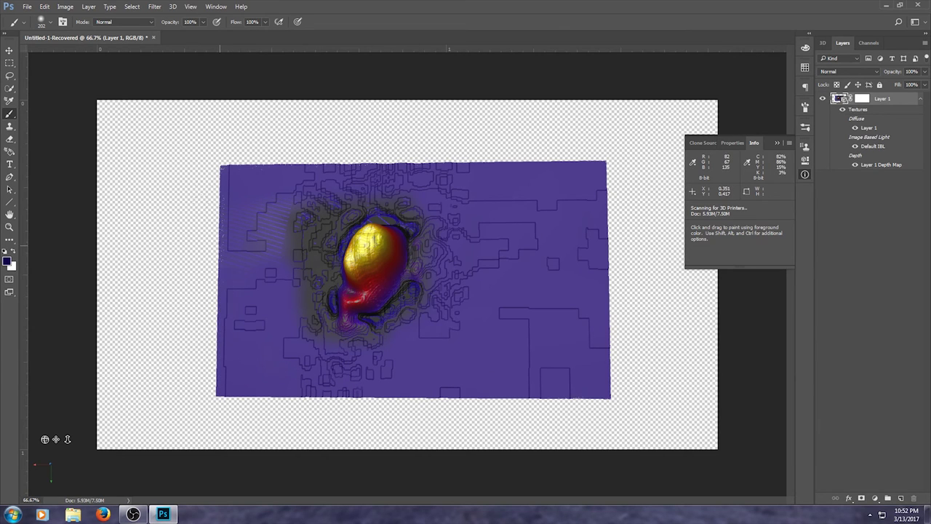
drag(267, 218, 272, 245)
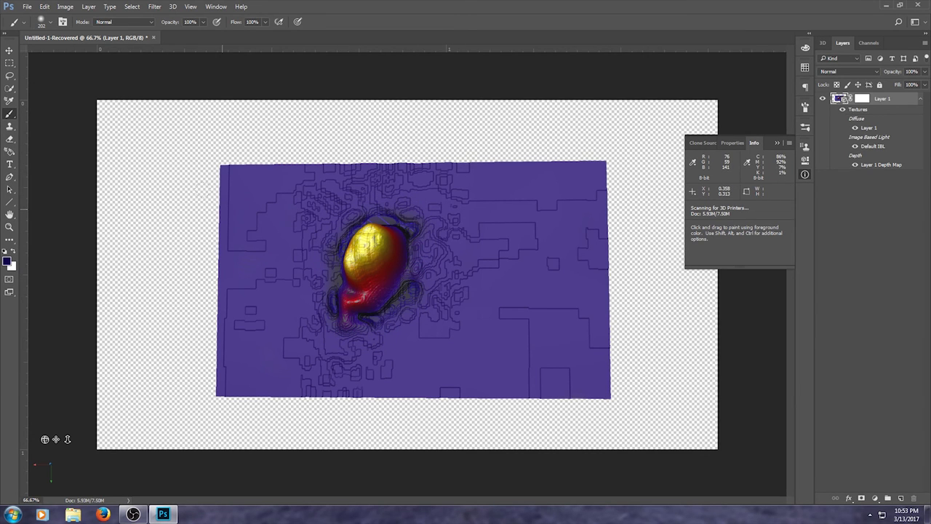
key(v)
mouse_move(342, 168)
mouse_down()
mouse_move(297, 131)
mouse_move(345, 141)
mouse_move(320, 165)
mouse_up()
Sample red from the spike as the paint colour and set a 10 px brush.
click(7, 260)
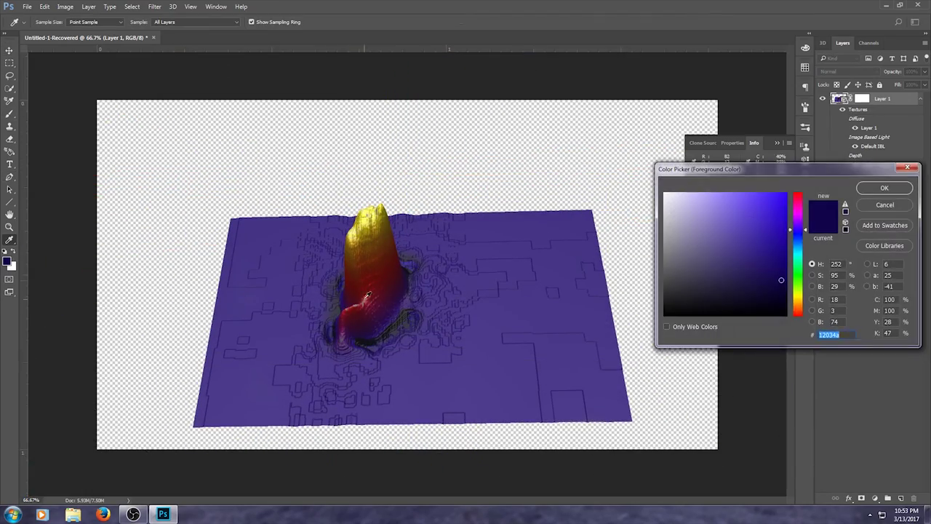
drag(354, 303, 14, 107)
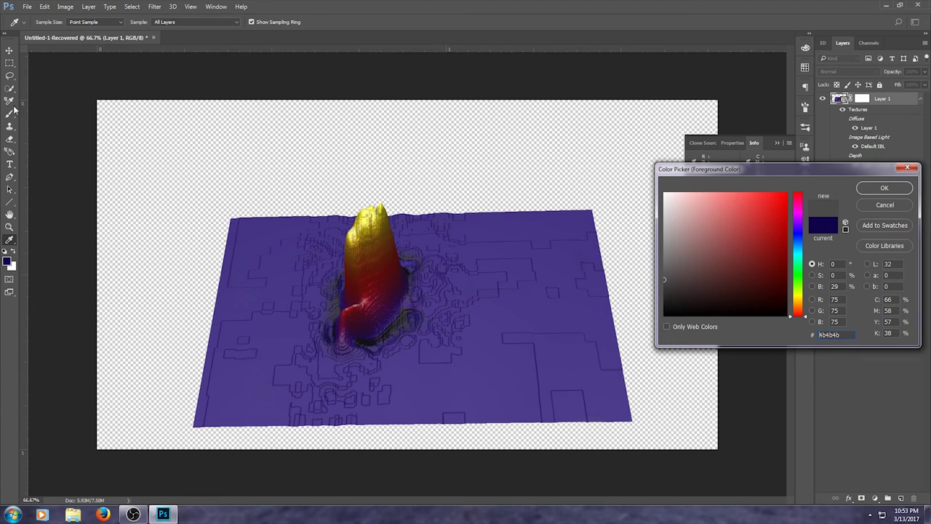
click(361, 304)
click(884, 187)
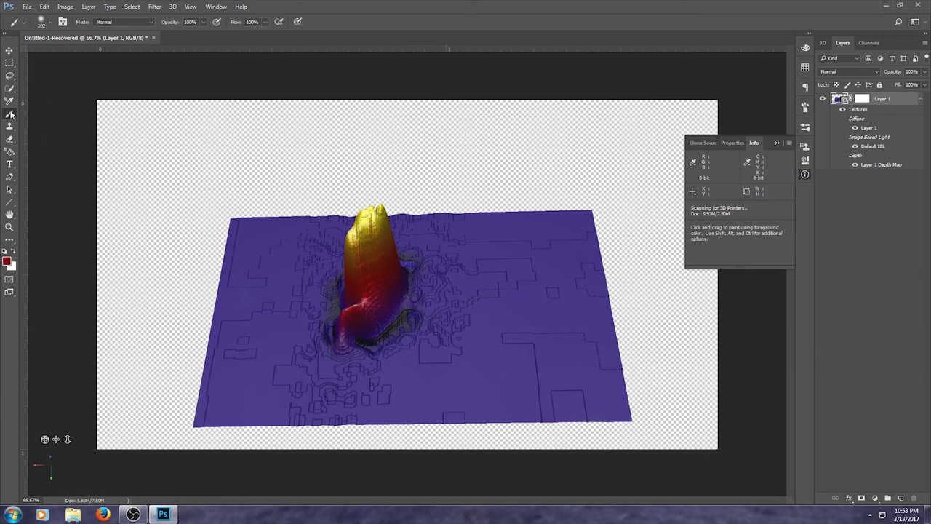
click(49, 22)
click(20, 115)
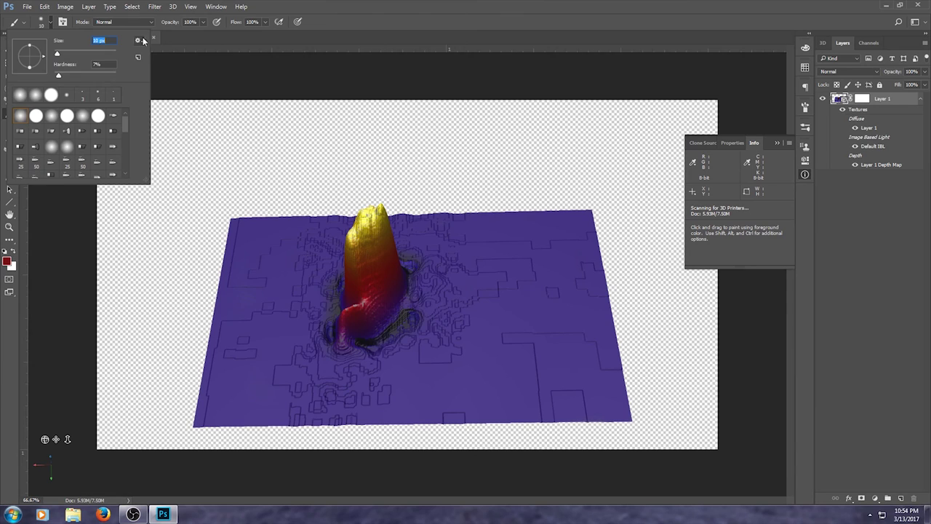
Orbit and roll the camera to a front view of the upright spike, then open the File menu.
key(v)
drag(364, 110, 418, 80)
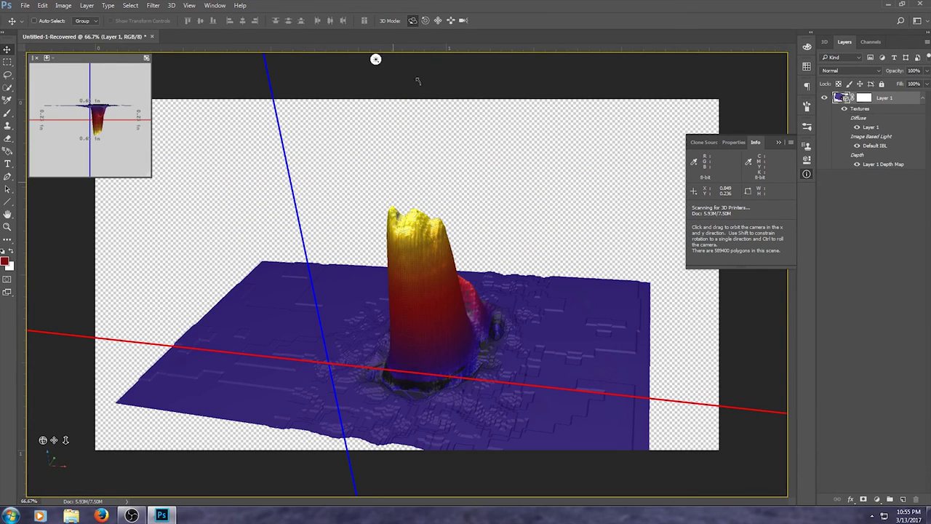
click(425, 20)
mouse_move(414, 293)
mouse_down()
mouse_move(403, 289)
mouse_move(424, 290)
mouse_up()
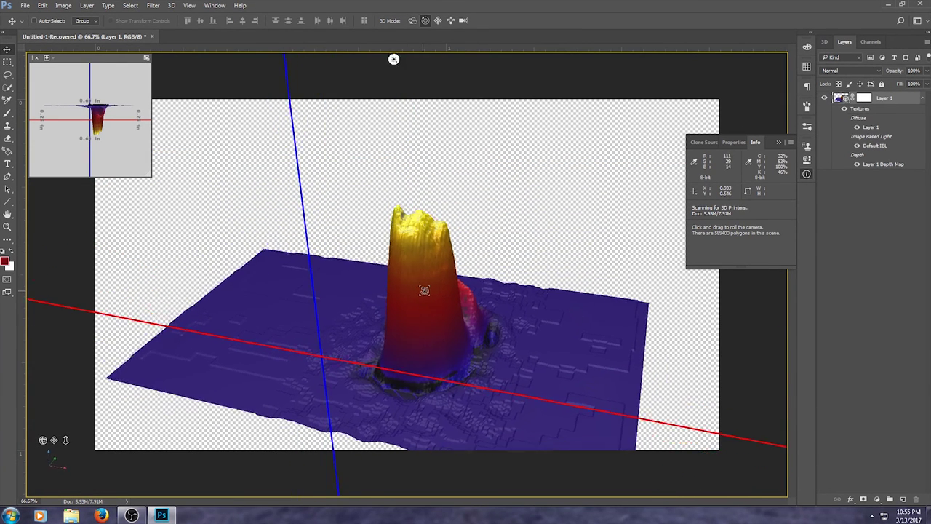
click(412, 21)
drag(513, 301, 288, 59)
drag(247, 451, 497, 55)
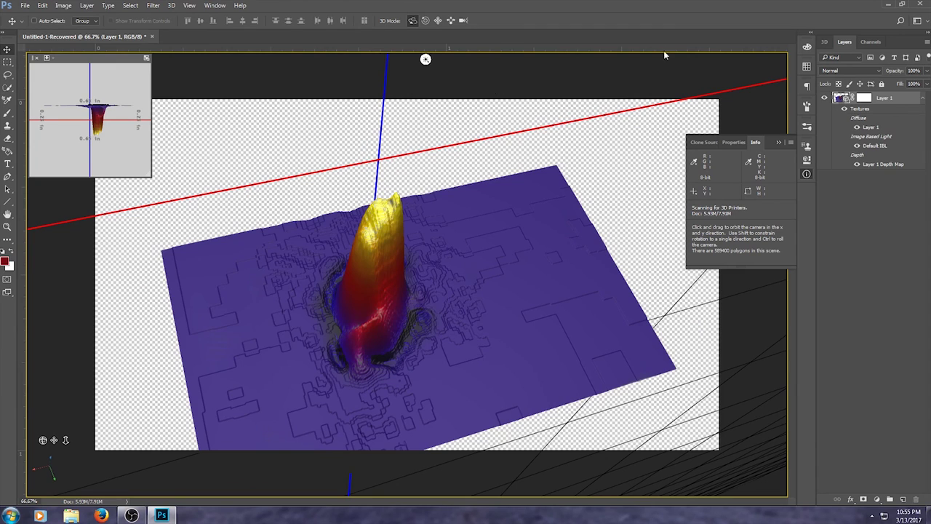
click(24, 6)
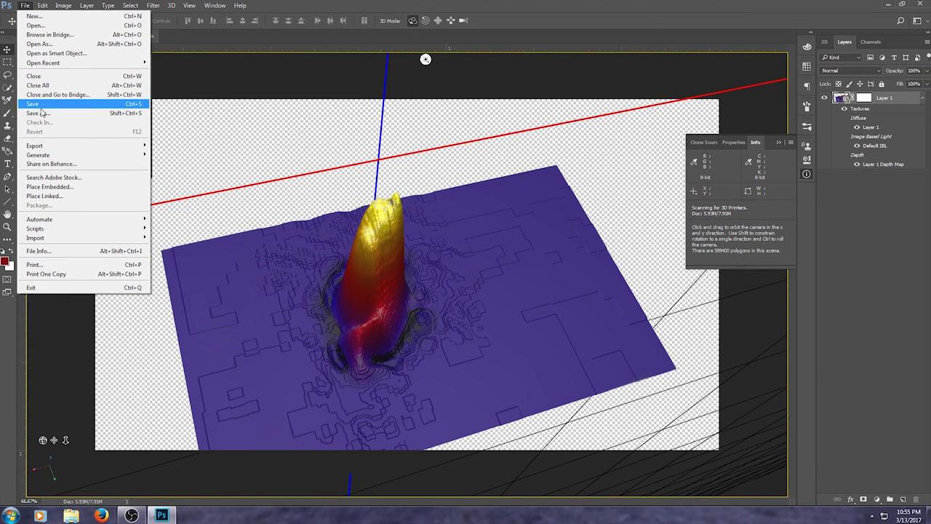